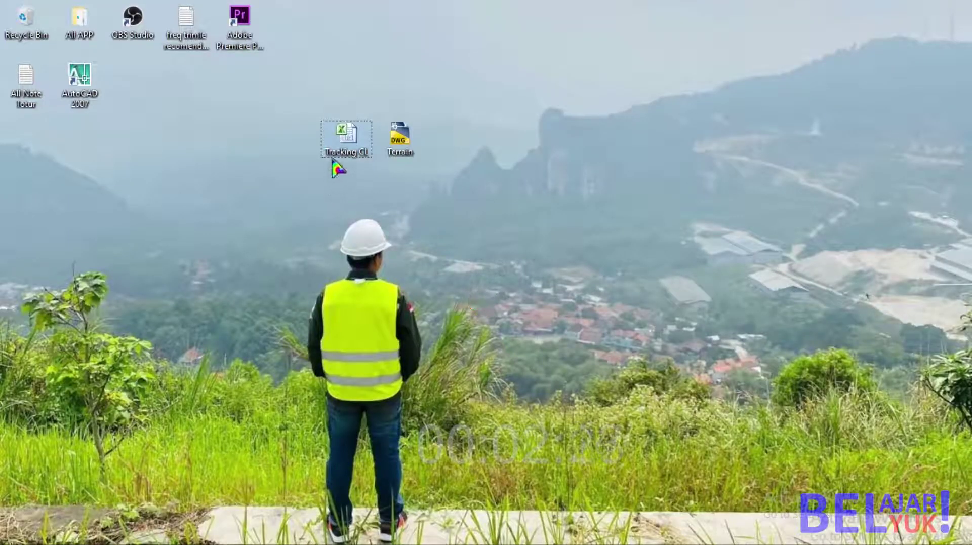
- Open the Tracking CL spreadsheet in Excel, dismiss the activation notice, and select point numbers 1–11
{"action": "double_click", "coordinate": [343, 146]}
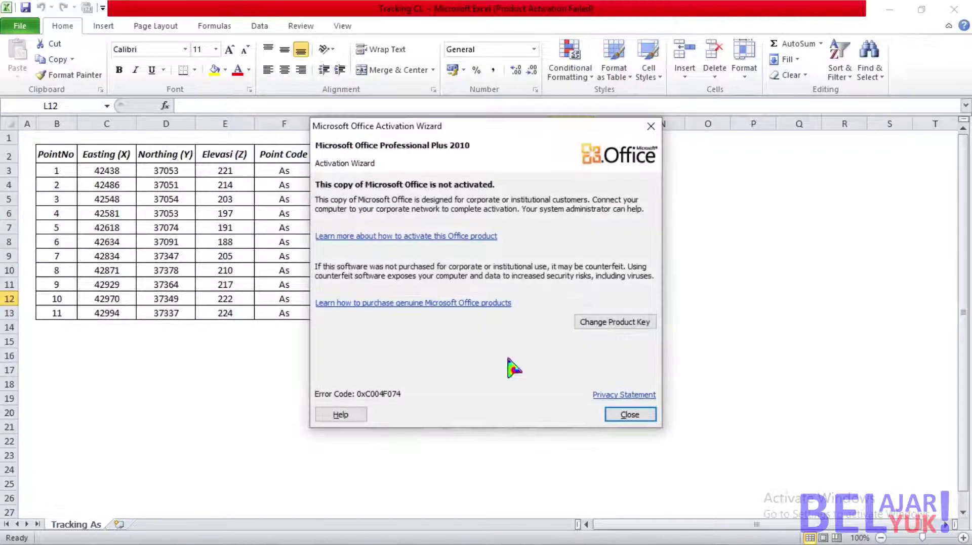
{"action": "left_click", "coordinate": [629, 412]}
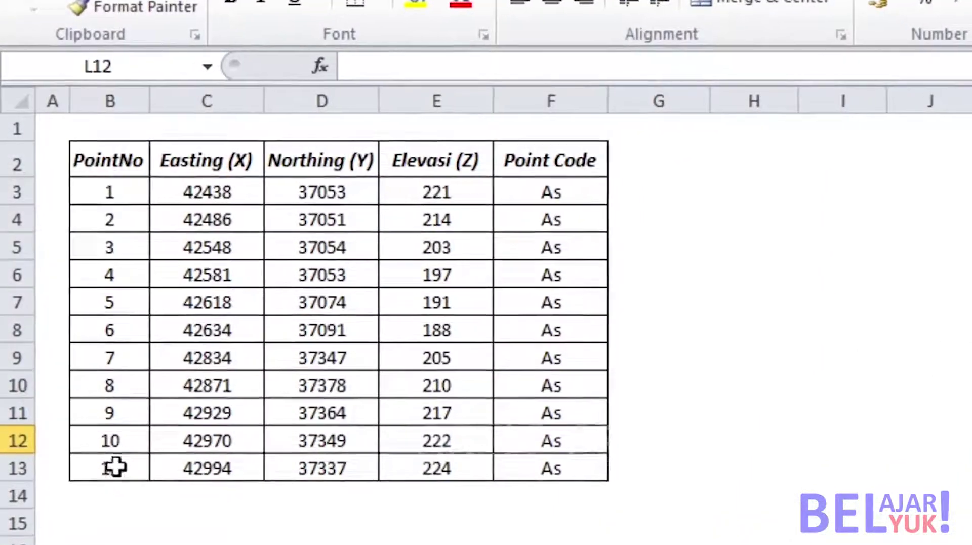
{"action": "left_click_drag", "start_coordinate": [116, 467], "coordinate": [146, 180]}
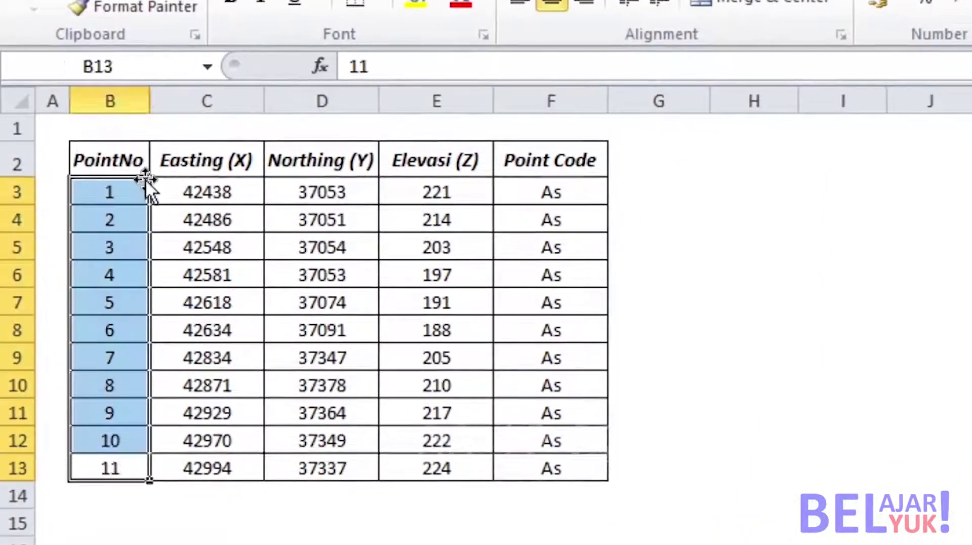
- Review the Easting, Northing, Elevasi and Point Code columns, then minimize Excel
{"action": "left_click", "coordinate": [187, 160]}
{"action": "left_click", "coordinate": [345, 161]}
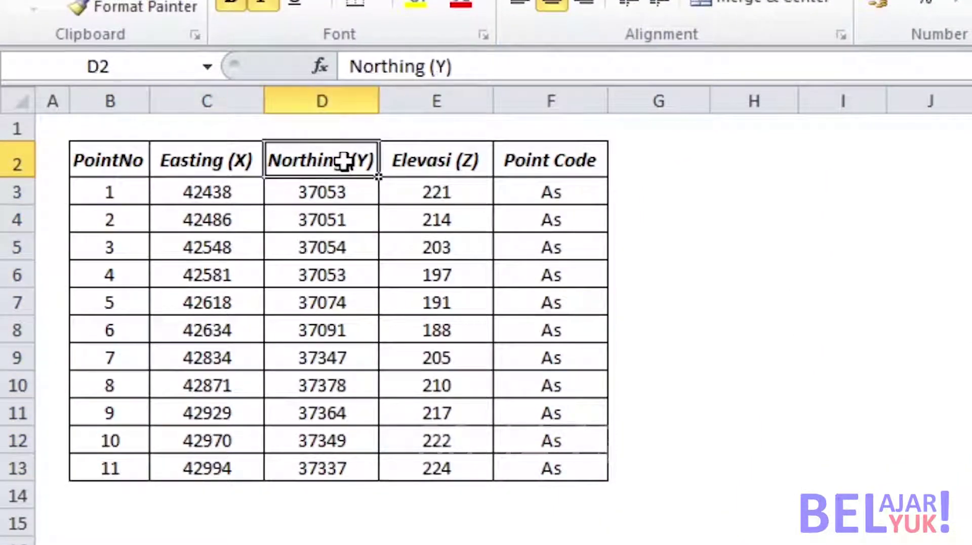
{"action": "left_click", "coordinate": [450, 159]}
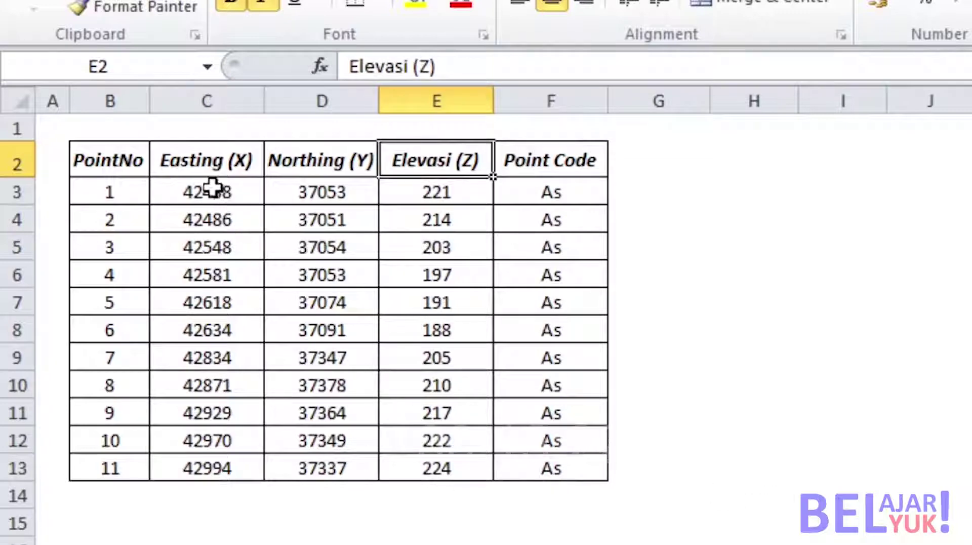
{"action": "left_click", "coordinate": [559, 165]}
{"action": "left_click_drag", "start_coordinate": [198, 164], "coordinate": [436, 158]}
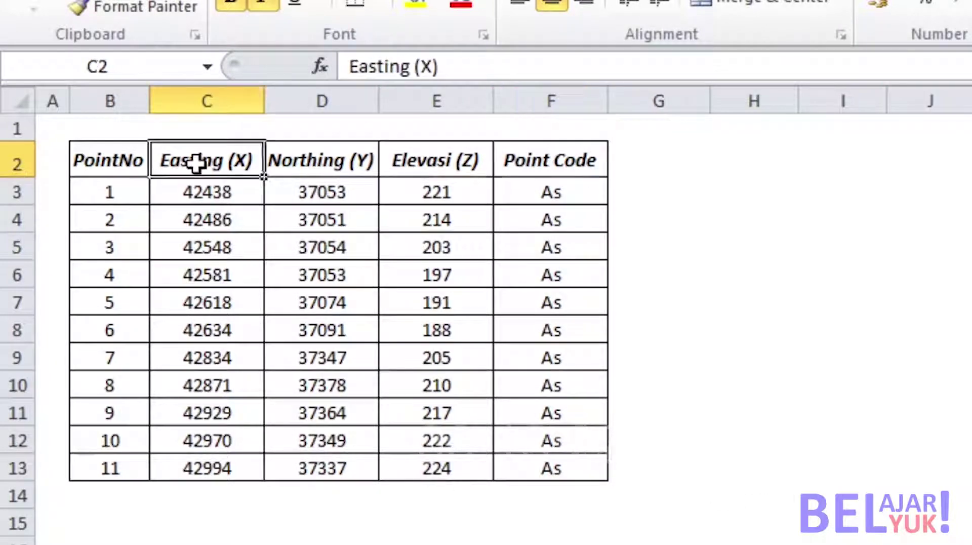
{"action": "left_click", "coordinate": [412, 162]}
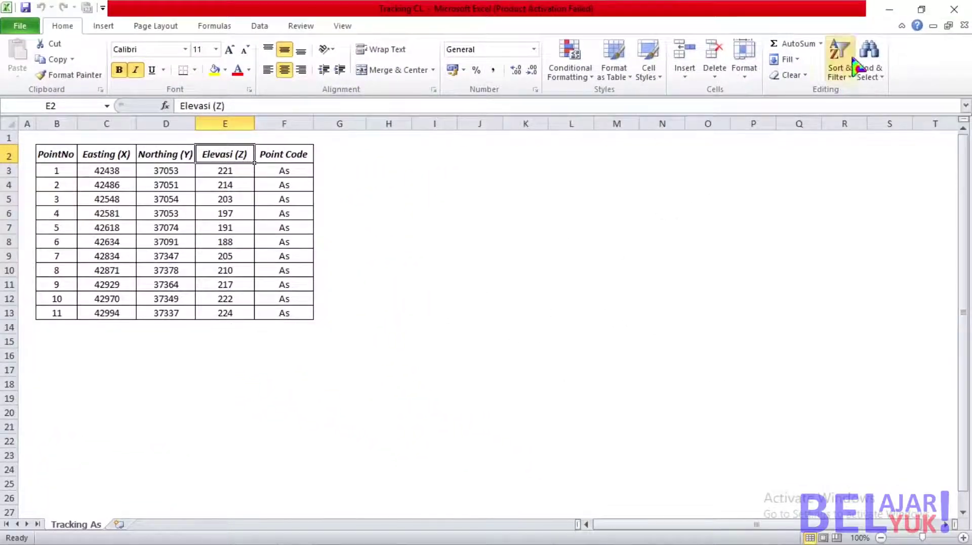
{"action": "left_click", "coordinate": [890, 9]}
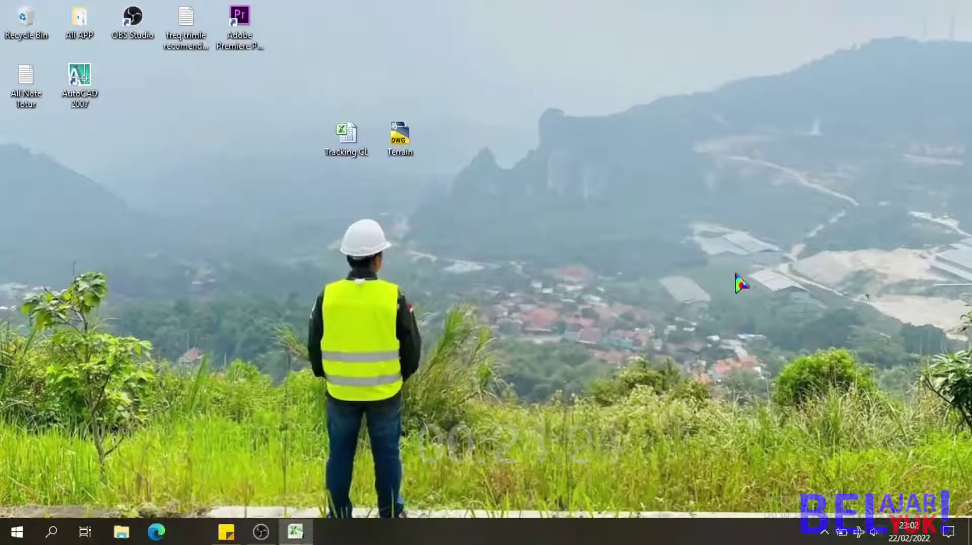
- Open Terrain.dwg in AutoCAD past the alert and cancel the pending command
{"action": "double_click", "coordinate": [400, 142]}
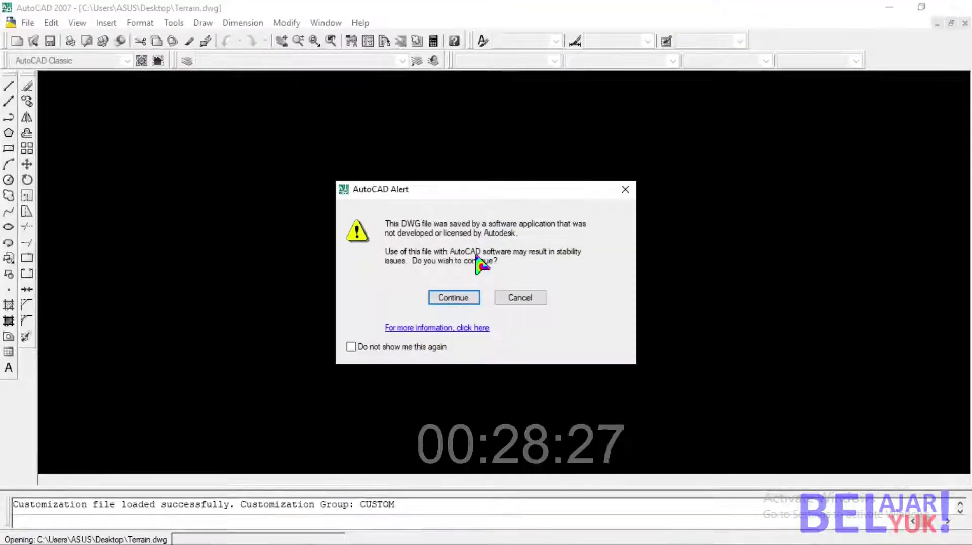
{"action": "left_click", "coordinate": [453, 297]}
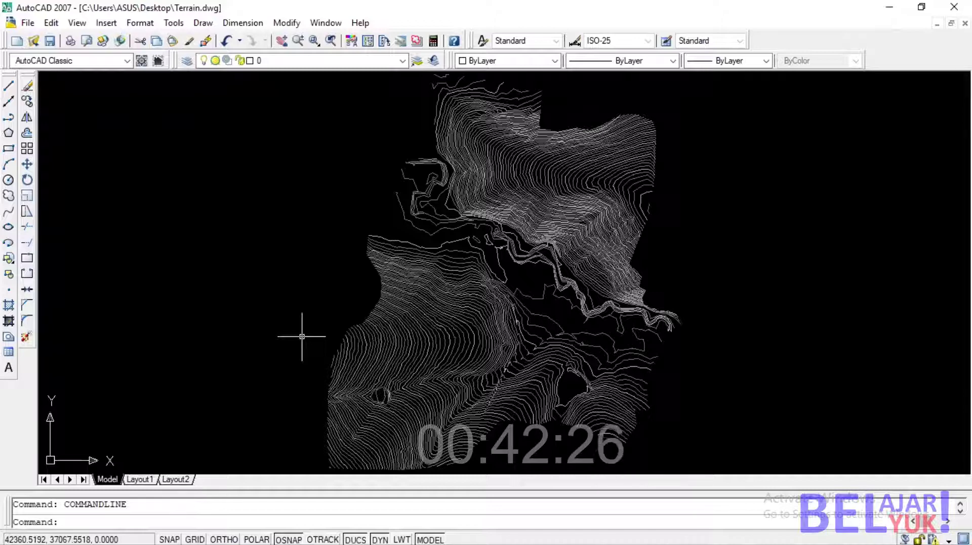
{"action": "key", "text": "Escape"}
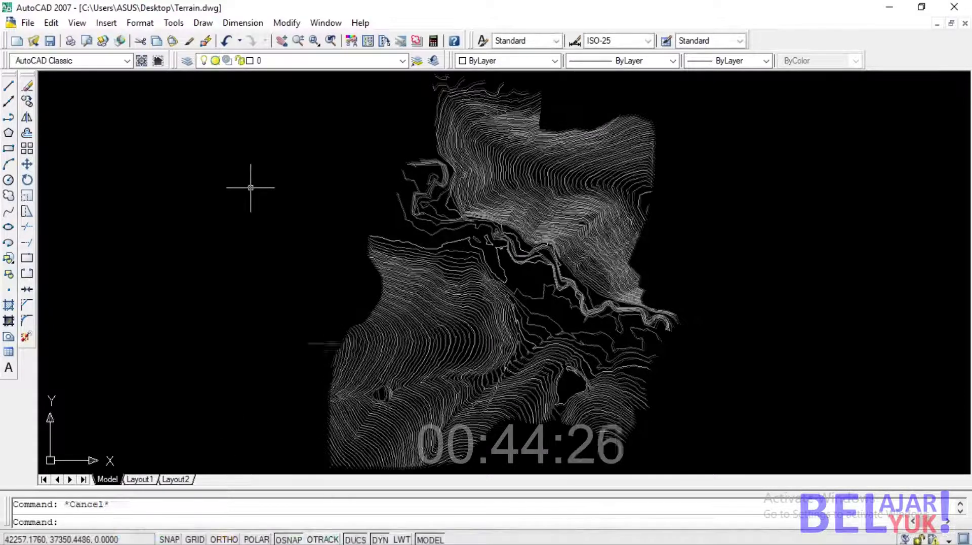
- Try the Single Point command from the Draw menu, then cancel it
{"action": "left_click", "coordinate": [203, 22]}
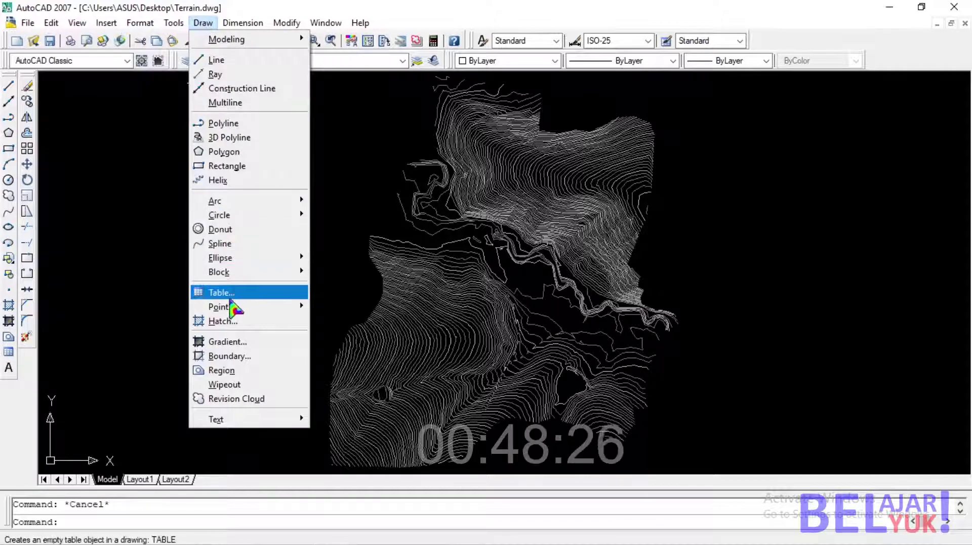
{"action": "mouse_move", "coordinate": [227, 305]}
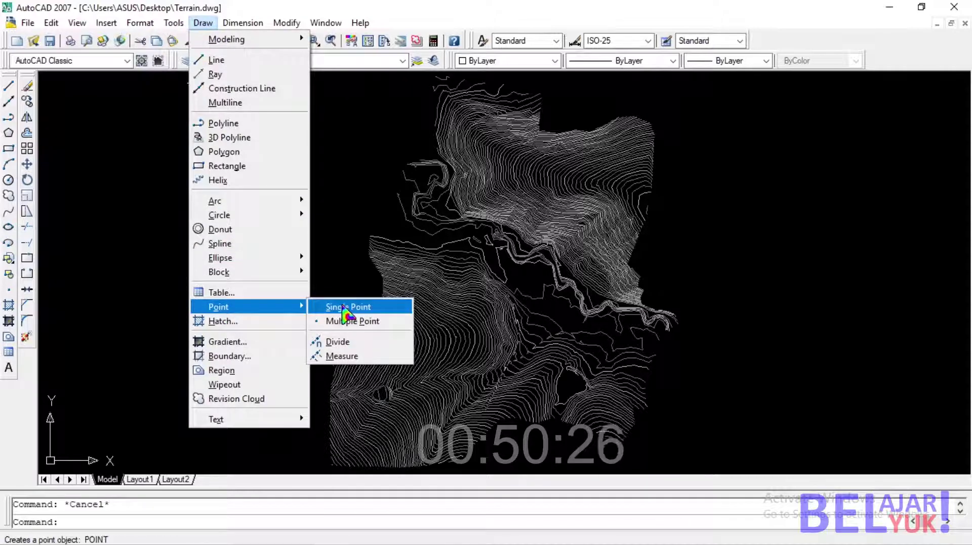
{"action": "left_click", "coordinate": [346, 307]}
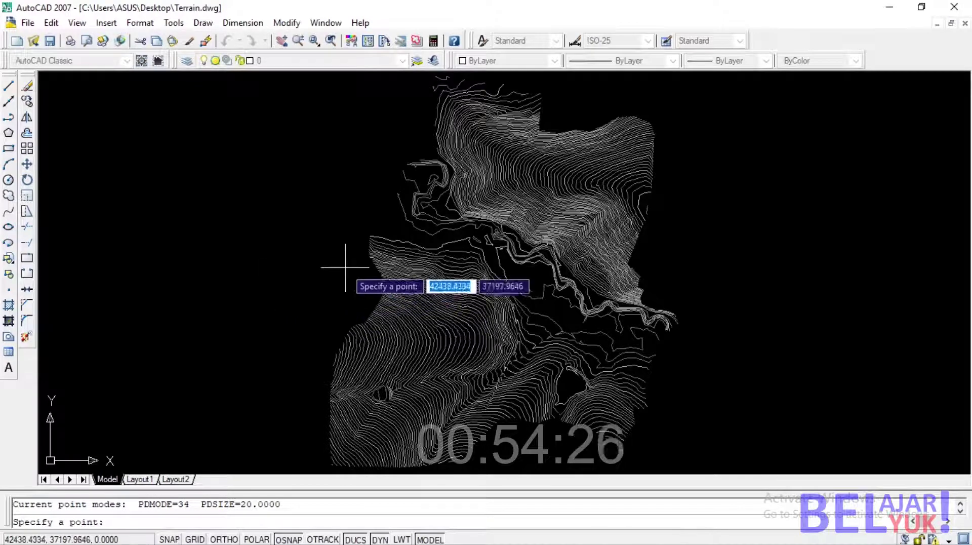
{"action": "key", "text": "Escape"}
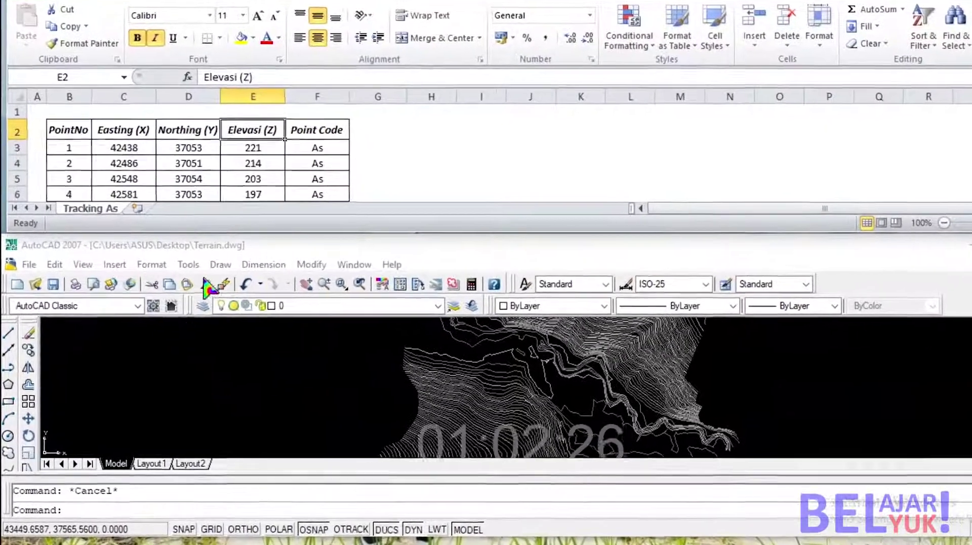
- Place a single point at X 42438, Y 37053 by typing its coordinates
{"action": "left_click", "coordinate": [223, 265]}
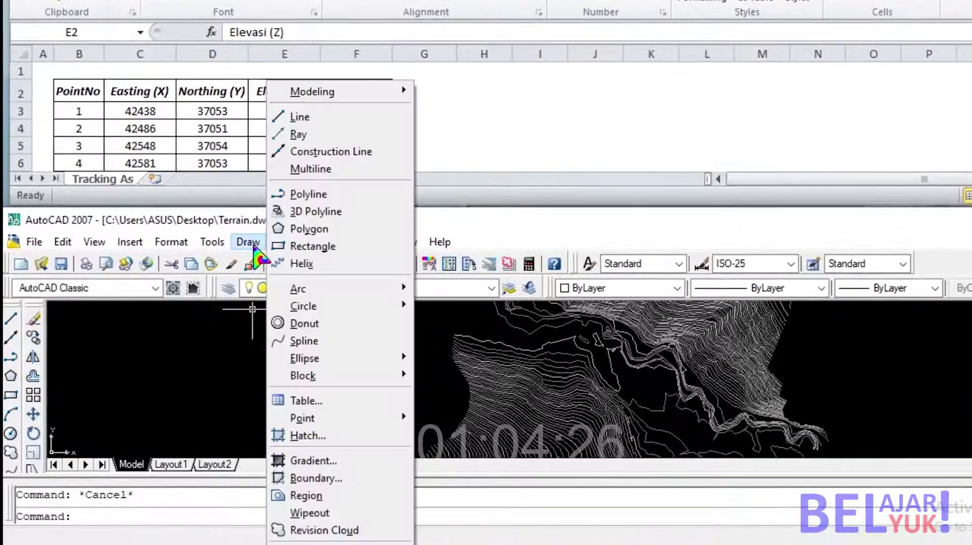
{"action": "mouse_move", "coordinate": [303, 418]}
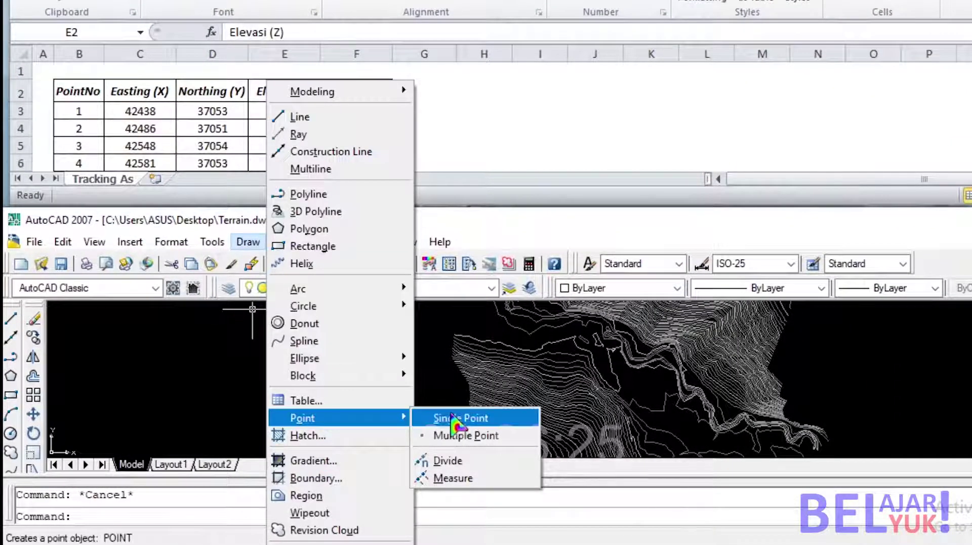
{"action": "left_click", "coordinate": [450, 419]}
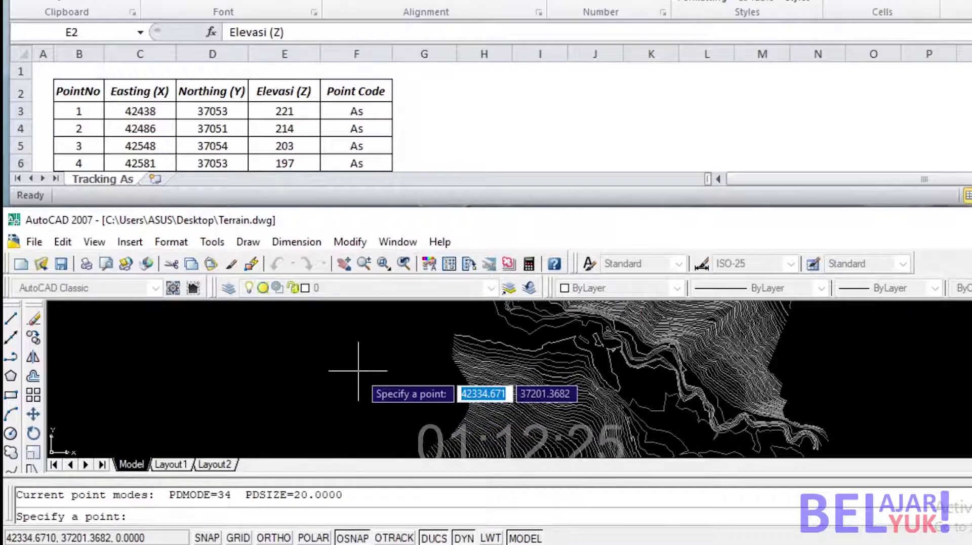
{"action": "type", "text": "42438"}
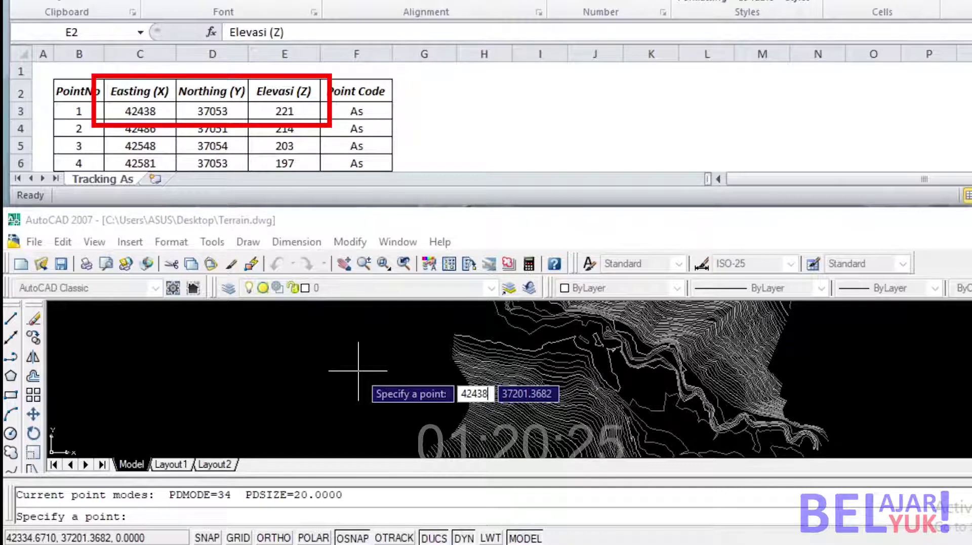
{"action": "key", "text": "Tab"}
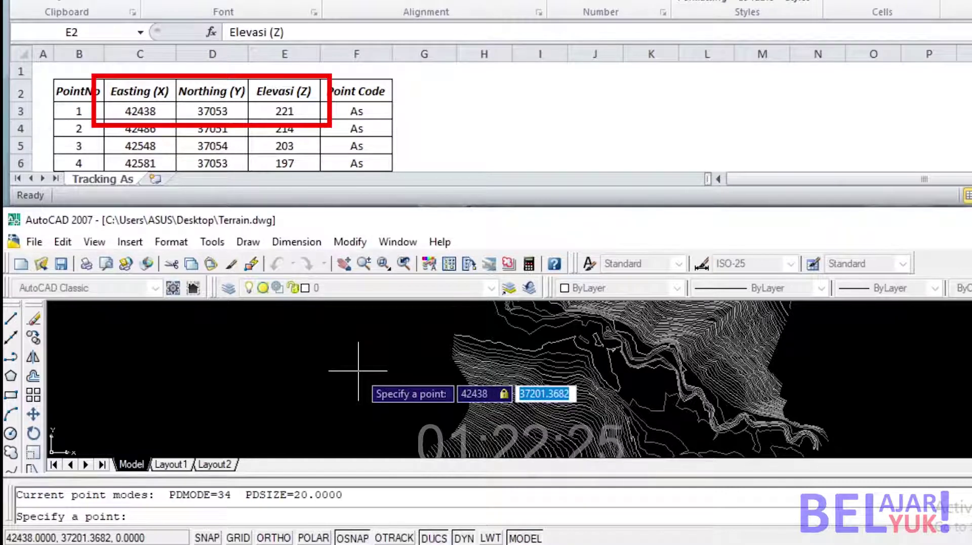
{"action": "type", "text": "37053"}
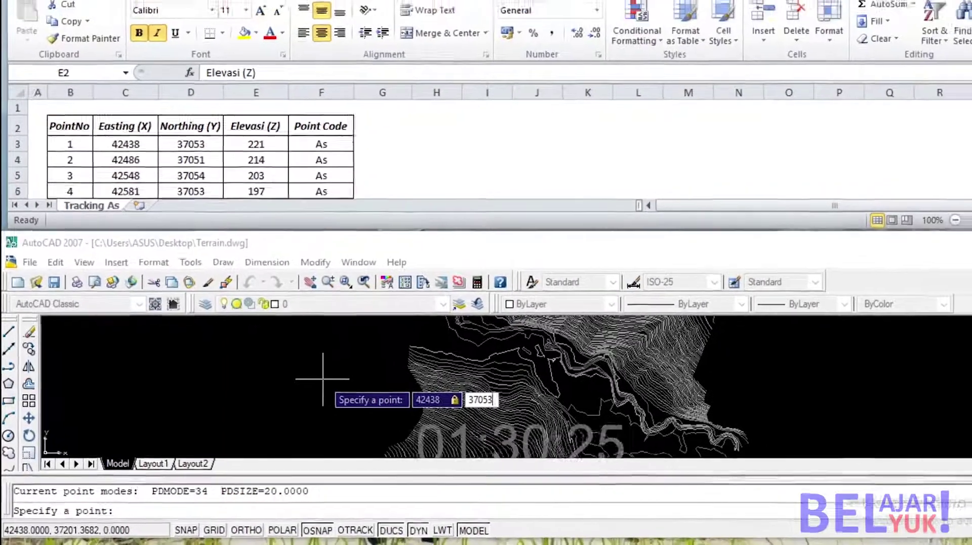
{"action": "key", "text": "Return"}
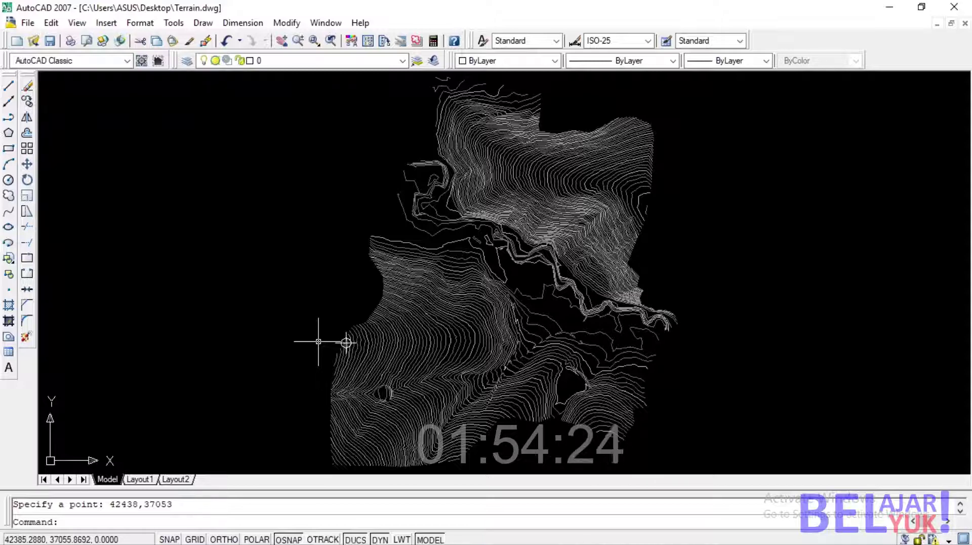
- Back in Excel, add a 'Formula' heading in cell H2
{"action": "left_click", "coordinate": [889, 7]}
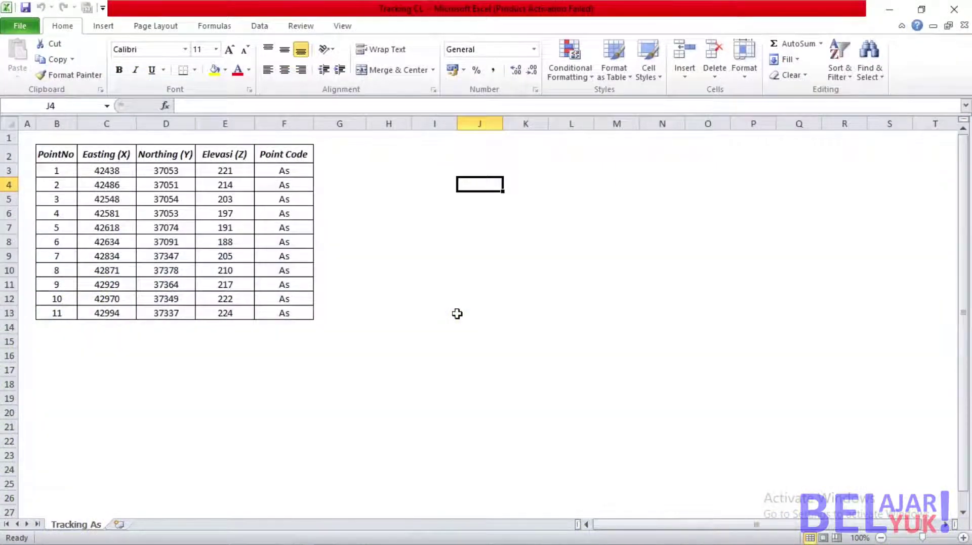
{"action": "left_click_drag", "start_coordinate": [63, 162], "coordinate": [258, 311]}
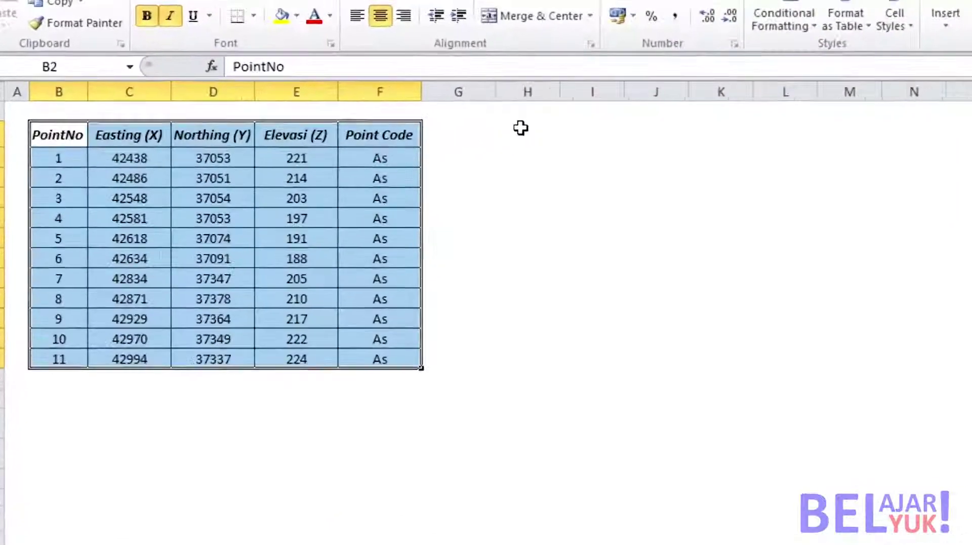
{"action": "left_click", "coordinate": [397, 153]}
{"action": "type", "text": "F"}
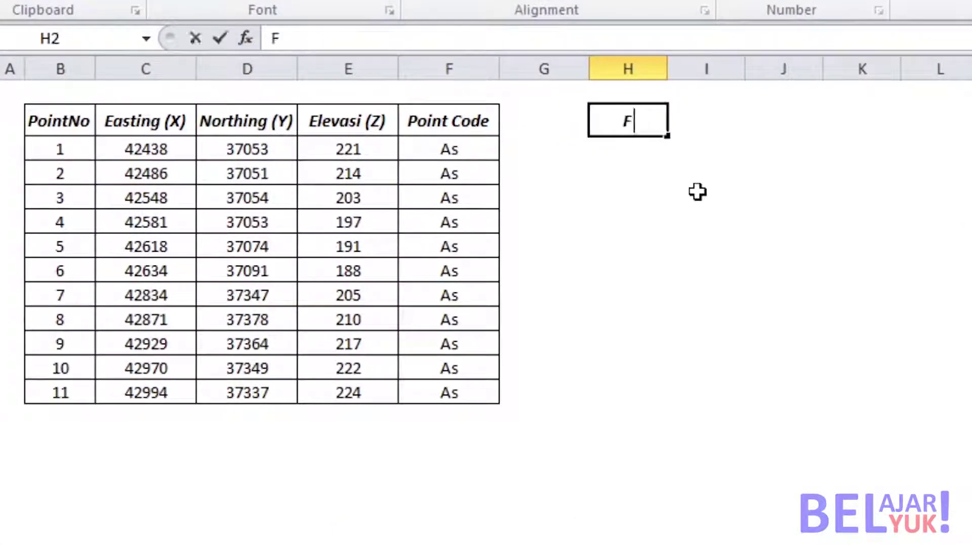
{"action": "type", "text": "ormula"}
{"action": "key", "text": "Return"}
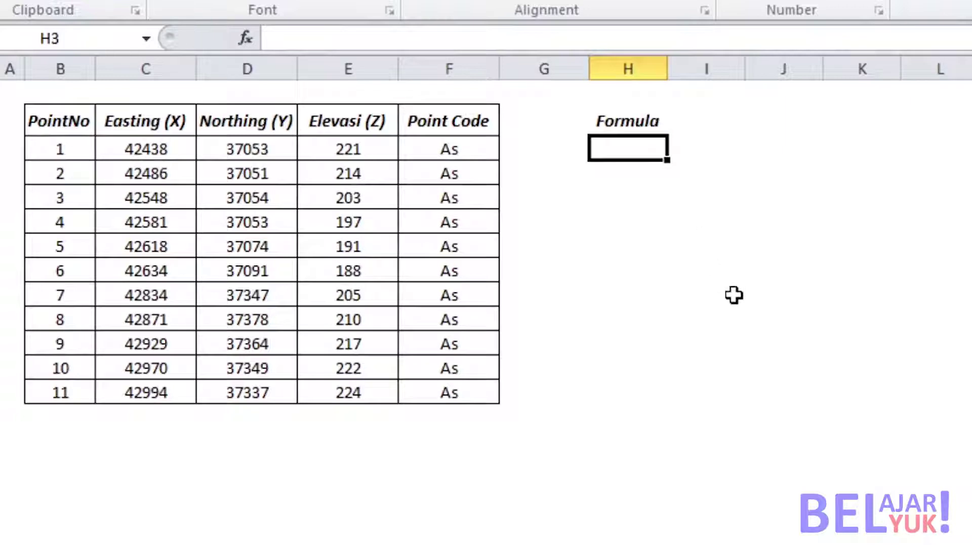
{"action": "key", "text": "Up"}
{"action": "key", "text": "Down"}
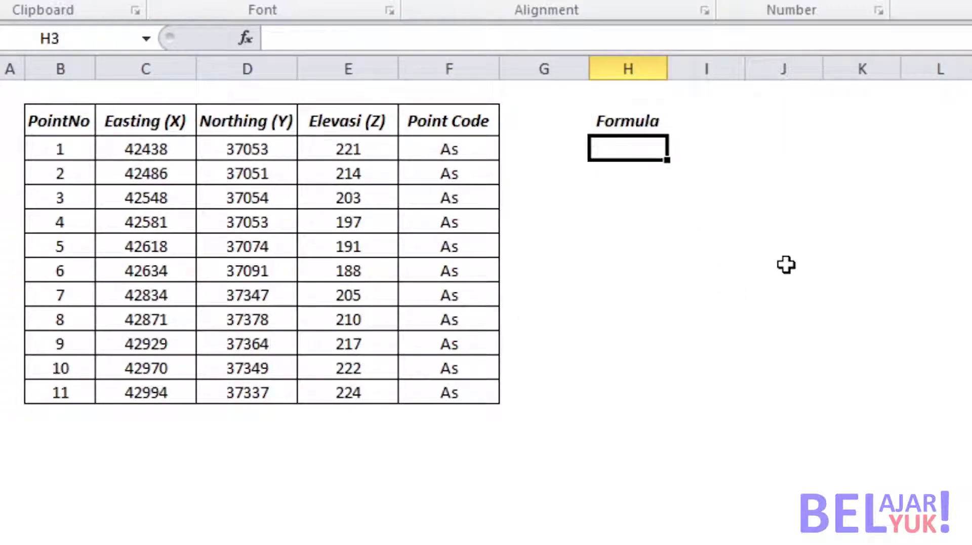
- Enter =C3&","&D3&","&E3 in H3 to join Easting, Northing and Elevasi
{"action": "type", "text": "="}
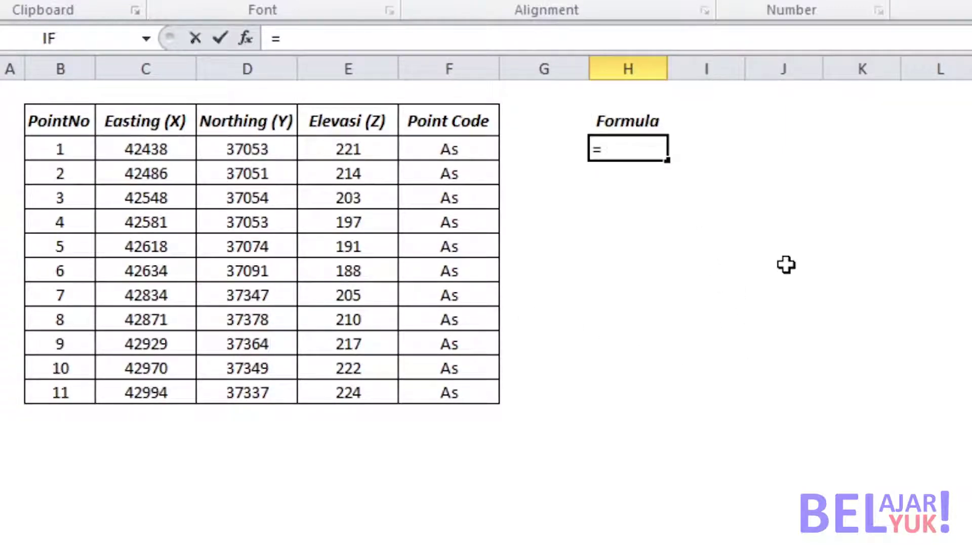
{"action": "left_click", "coordinate": [136, 148]}
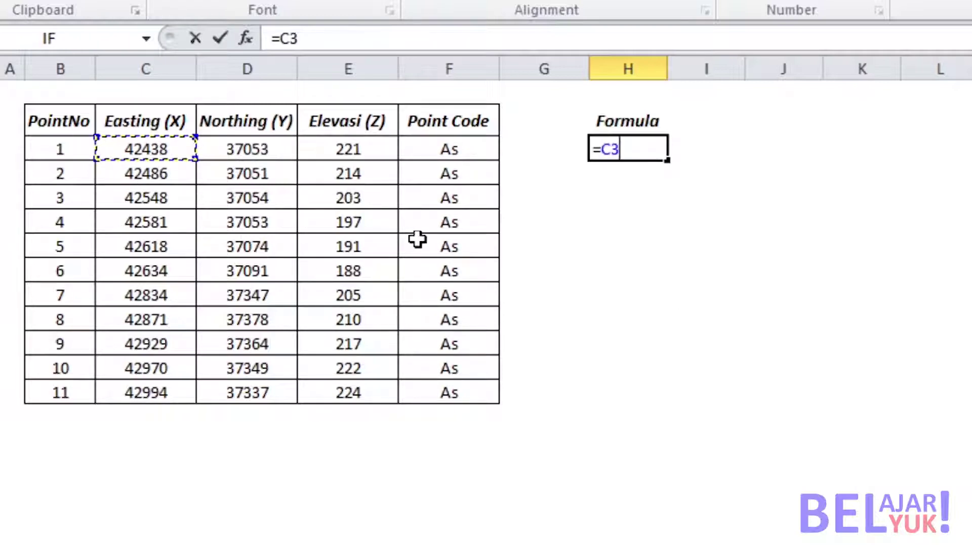
{"action": "type", "text": "&\",\"&"}
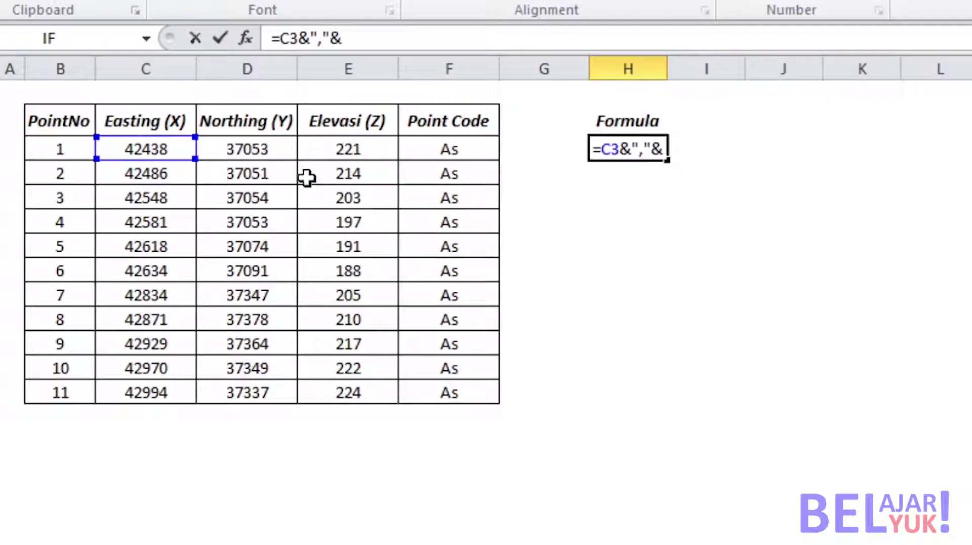
{"action": "left_click", "coordinate": [273, 150]}
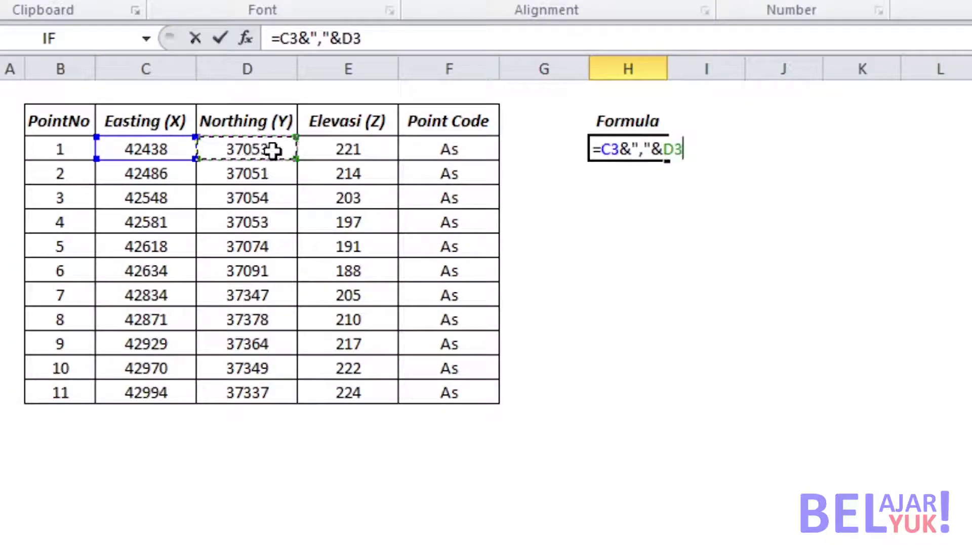
{"action": "type", "text": "&\",\"&"}
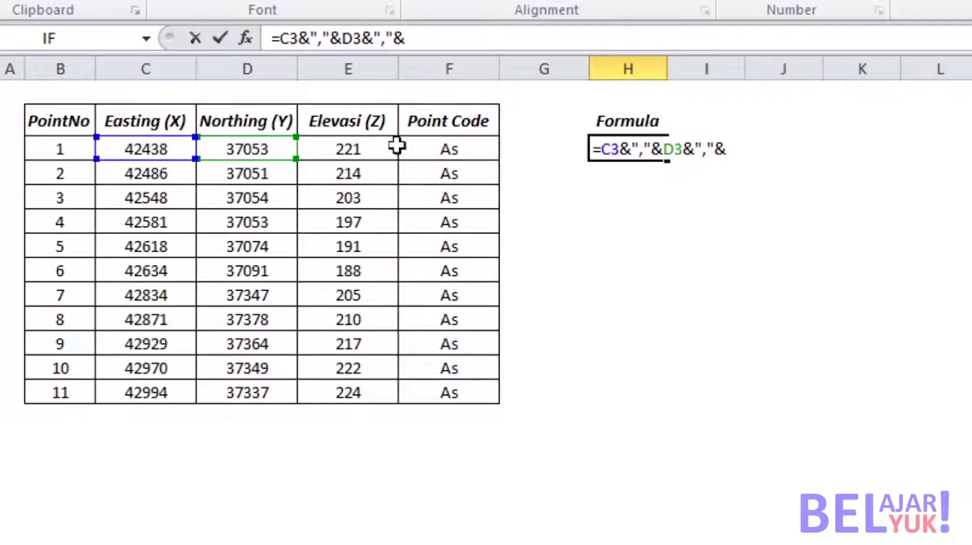
{"action": "left_click", "coordinate": [347, 147]}
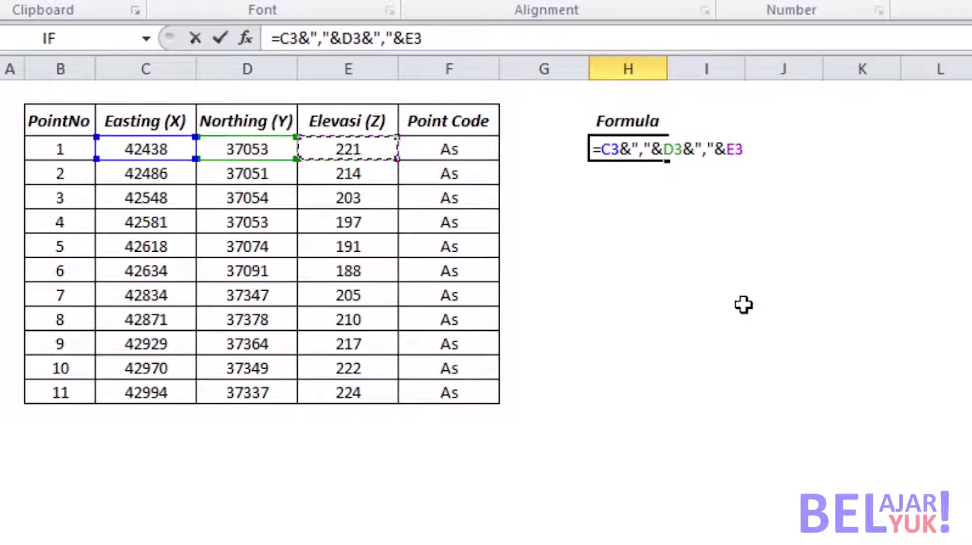
{"action": "key", "text": "Return"}
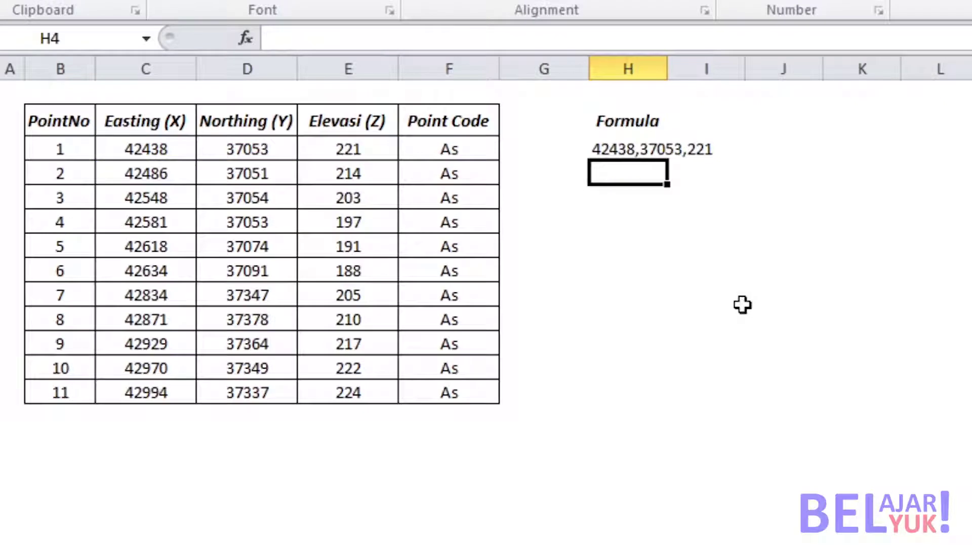
- Fill the formula down to H13 and copy the range H3:H13
{"action": "left_click", "coordinate": [623, 149]}
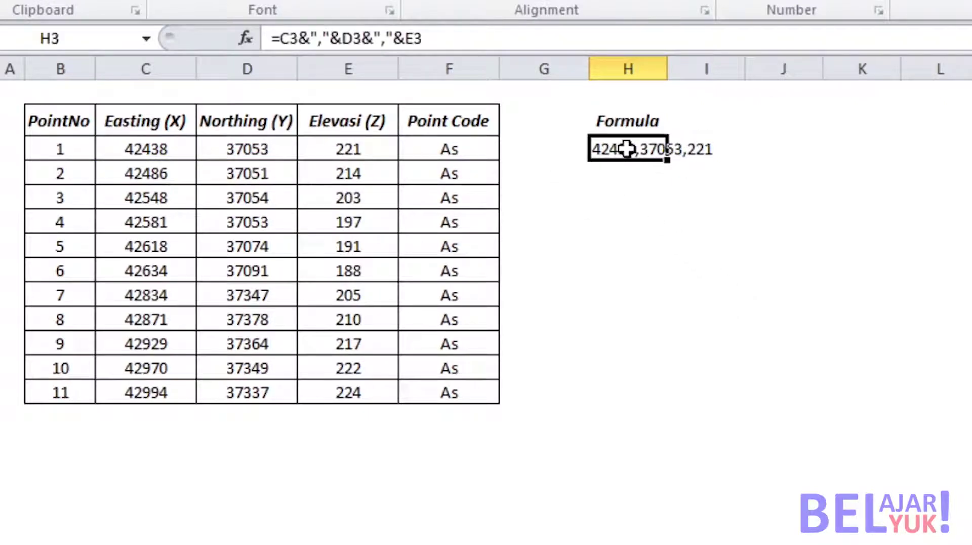
{"action": "left_click_drag", "start_coordinate": [667, 161], "coordinate": [624, 410]}
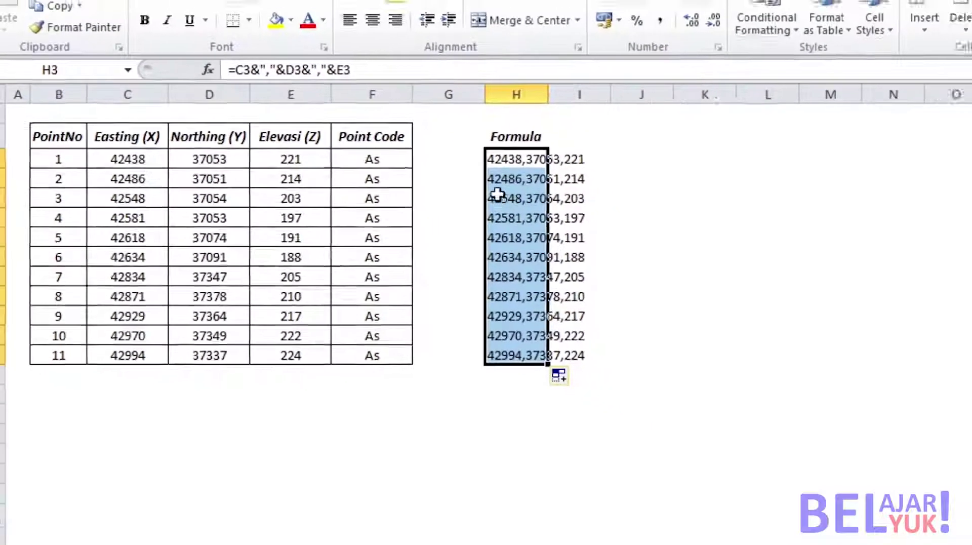
{"action": "left_click_drag", "start_coordinate": [546, 169], "coordinate": [498, 169]}
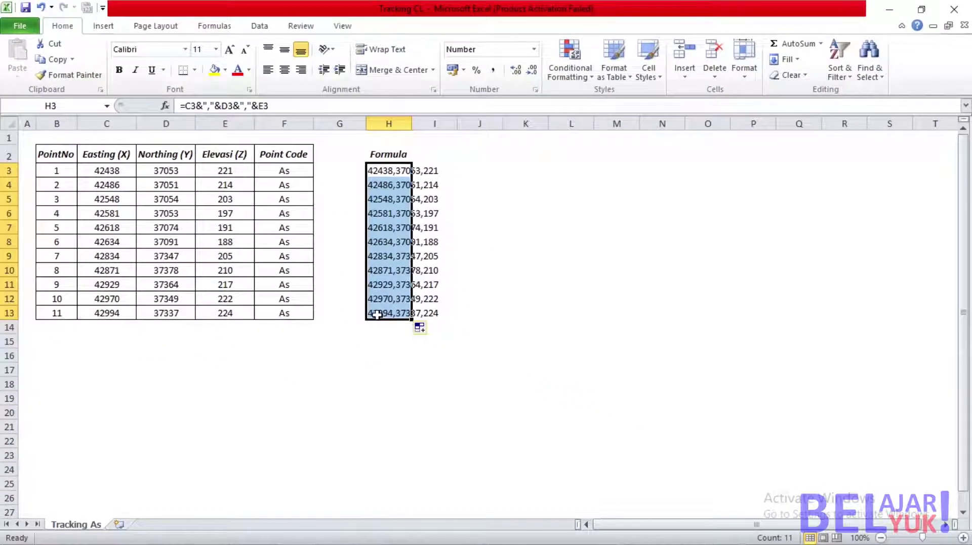
{"action": "right_click", "coordinate": [396, 262]}
{"action": "left_click", "coordinate": [455, 283]}
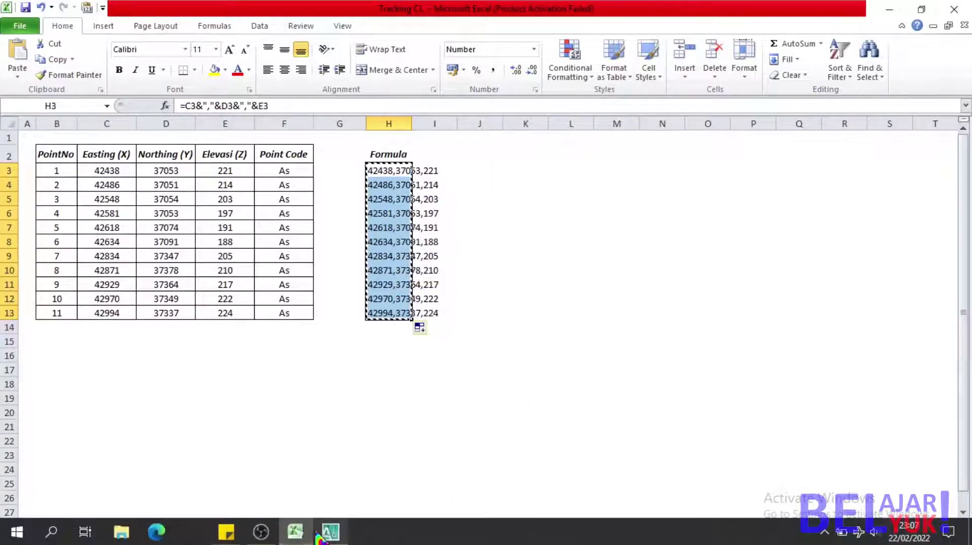
- Delete the leftover test object from the terrain drawing
{"action": "left_click", "coordinate": [330, 532]}
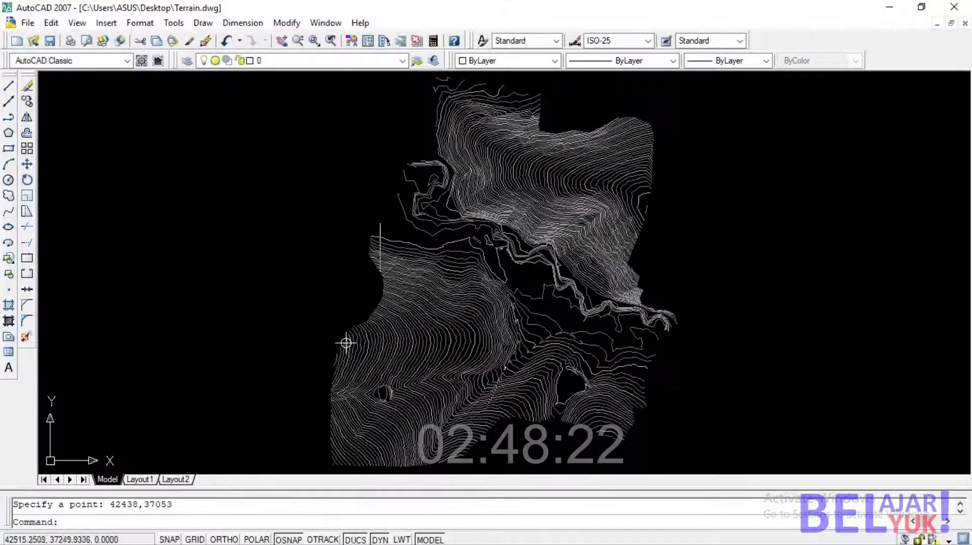
{"action": "left_click", "coordinate": [347, 343]}
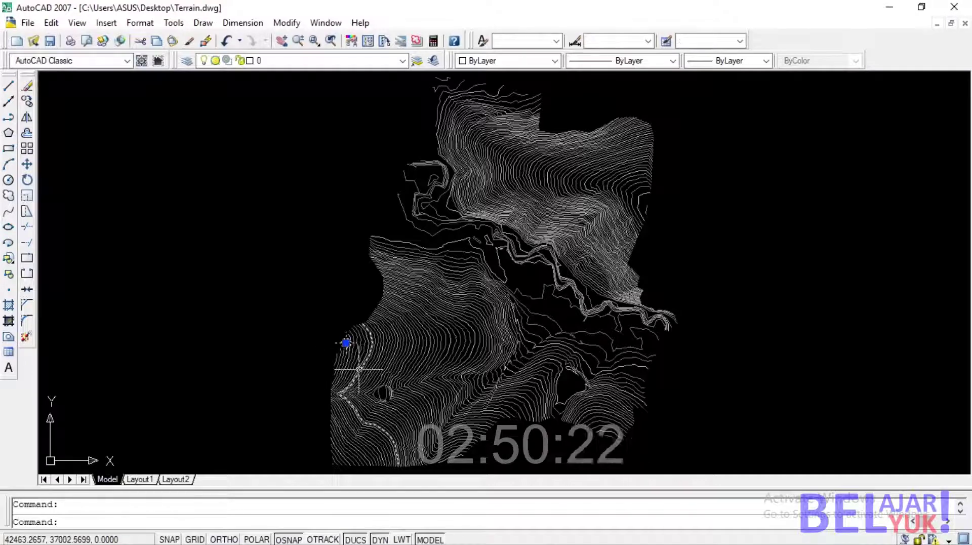
{"action": "key", "text": "Delete"}
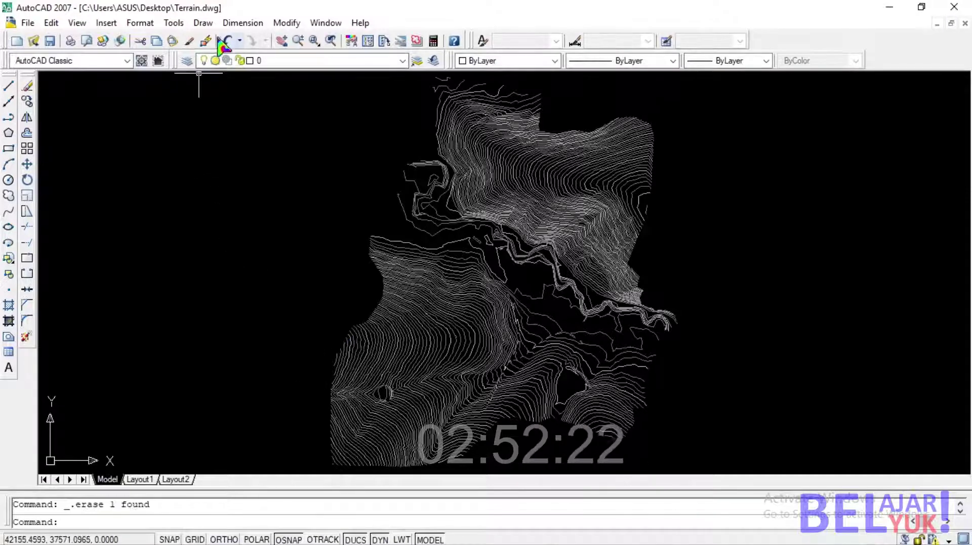
- Paste the copied coordinates into Multiple Point to plot all eleven points, then return to Excel
{"action": "left_click", "coordinate": [203, 23]}
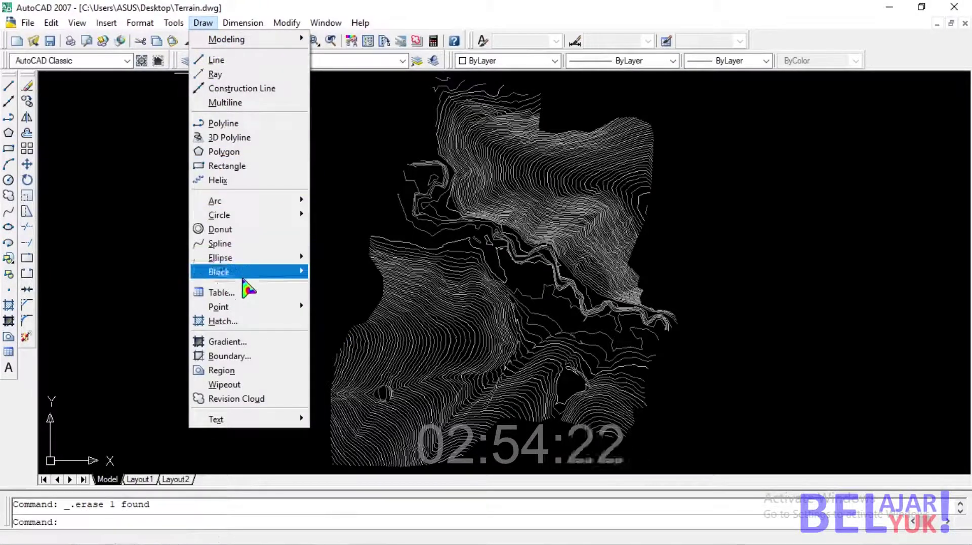
{"action": "mouse_move", "coordinate": [219, 305]}
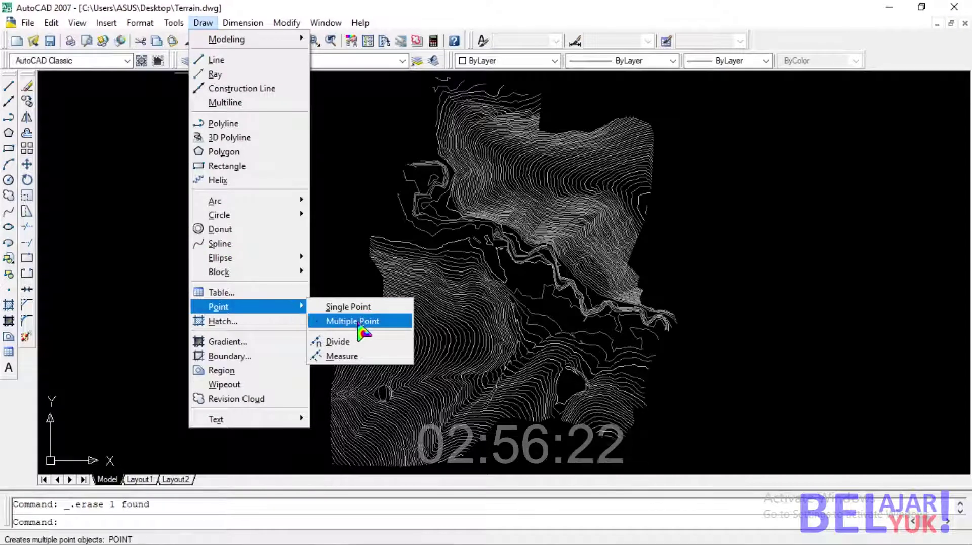
{"action": "left_click", "coordinate": [360, 322]}
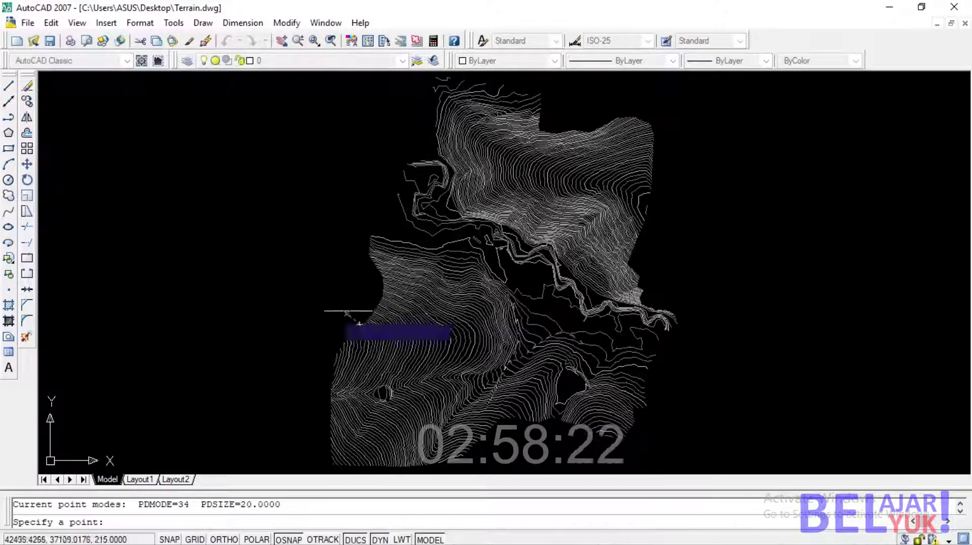
{"action": "right_click", "coordinate": [124, 522]}
{"action": "left_click", "coordinate": [165, 475]}
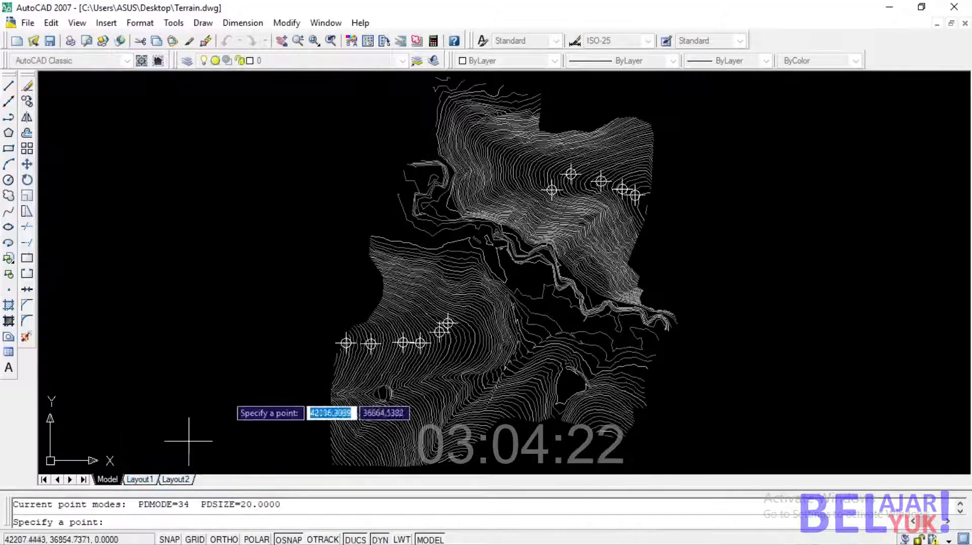
{"action": "key", "text": "Escape"}
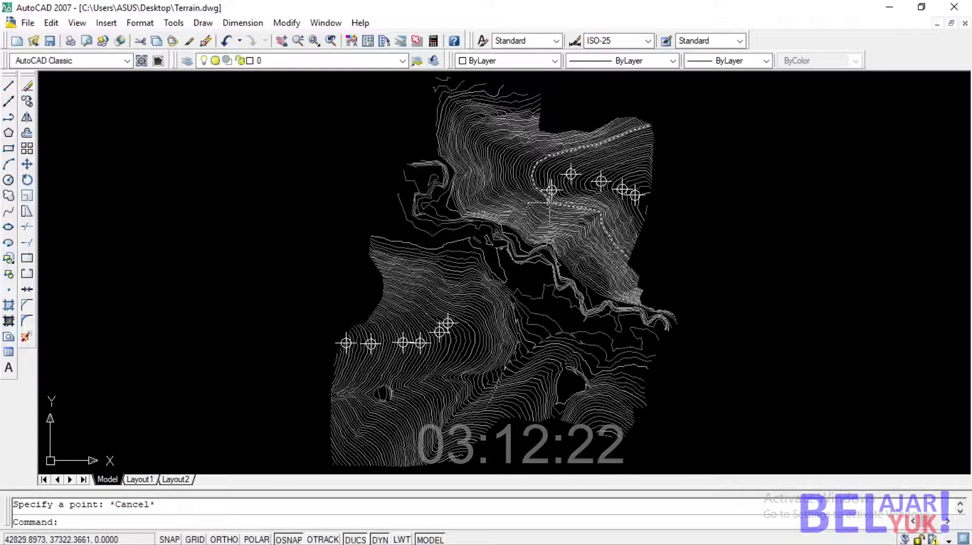
{"action": "key", "text": "alt+Tab"}
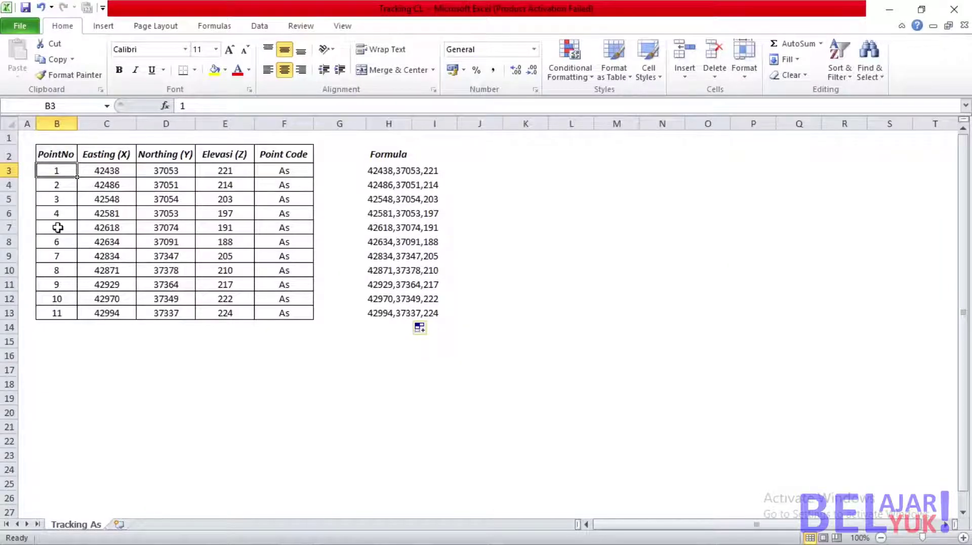
- Pick point 5's coordinates 42618,37074,191 in H7 and return to the AutoCAD drawing
{"action": "left_click_drag", "start_coordinate": [57, 227], "coordinate": [284, 228]}
{"action": "left_click_drag", "start_coordinate": [57, 227], "coordinate": [268, 230]}
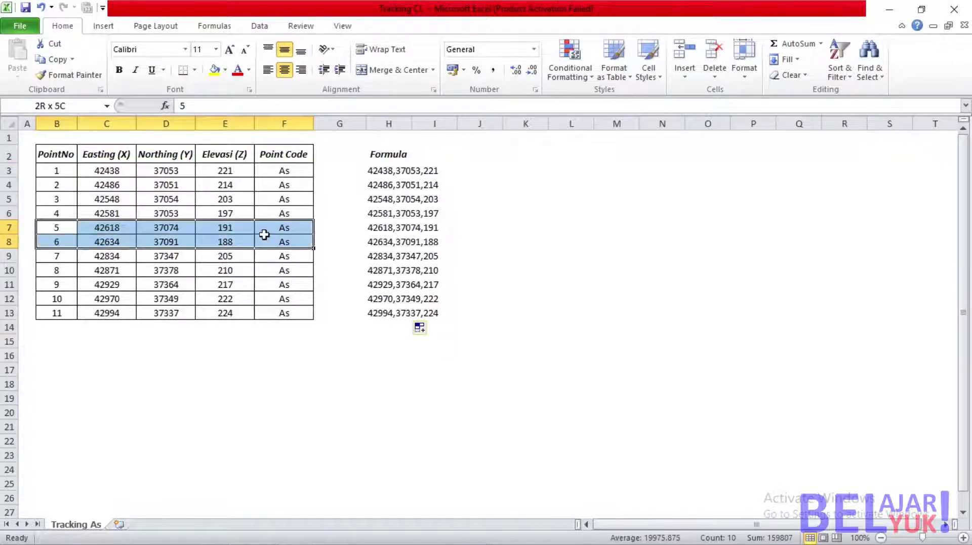
{"action": "left_click", "coordinate": [277, 228]}
{"action": "left_click", "coordinate": [58, 227]}
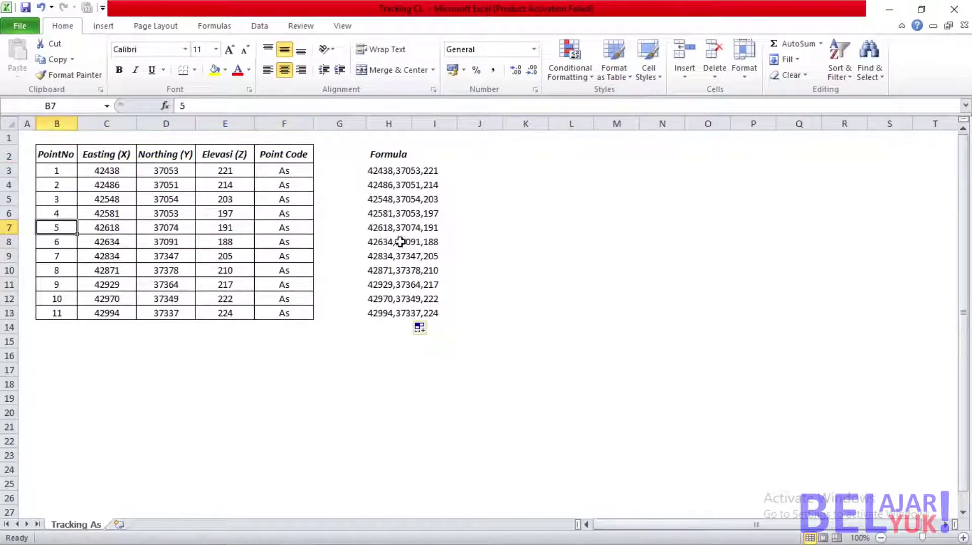
{"action": "left_click", "coordinate": [378, 227]}
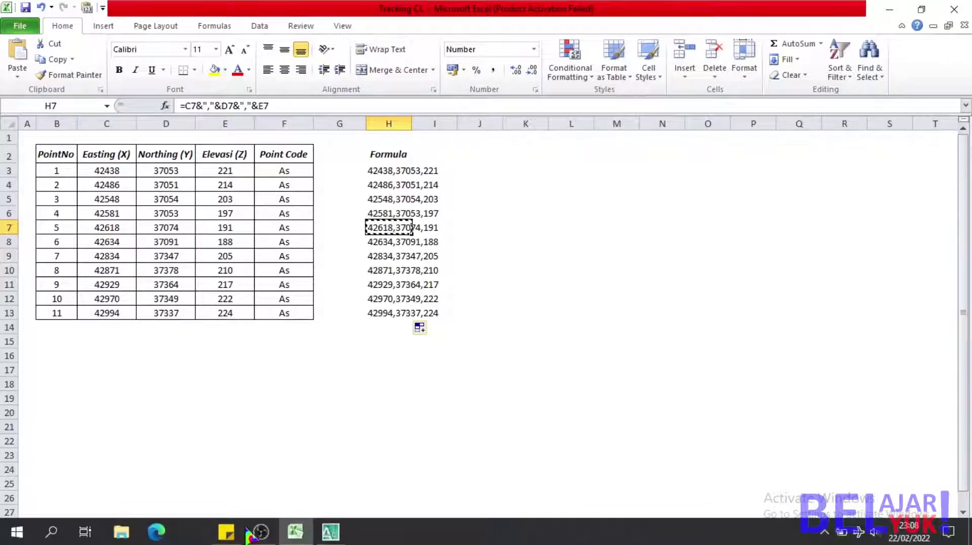
{"action": "left_click", "coordinate": [331, 533]}
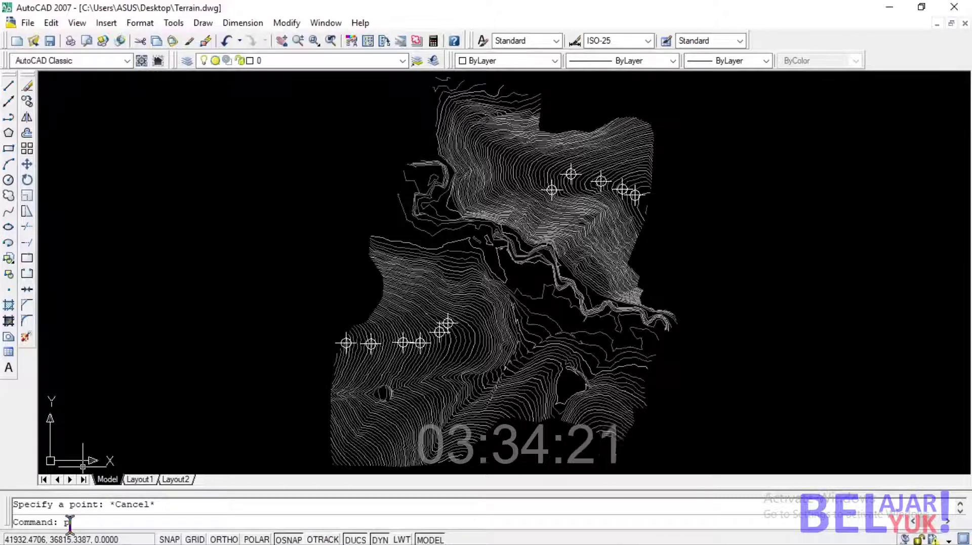
- Paste point 5's coordinates as a polyline start point, zoom to verify, then cancel
{"action": "key", "text": "Return"}
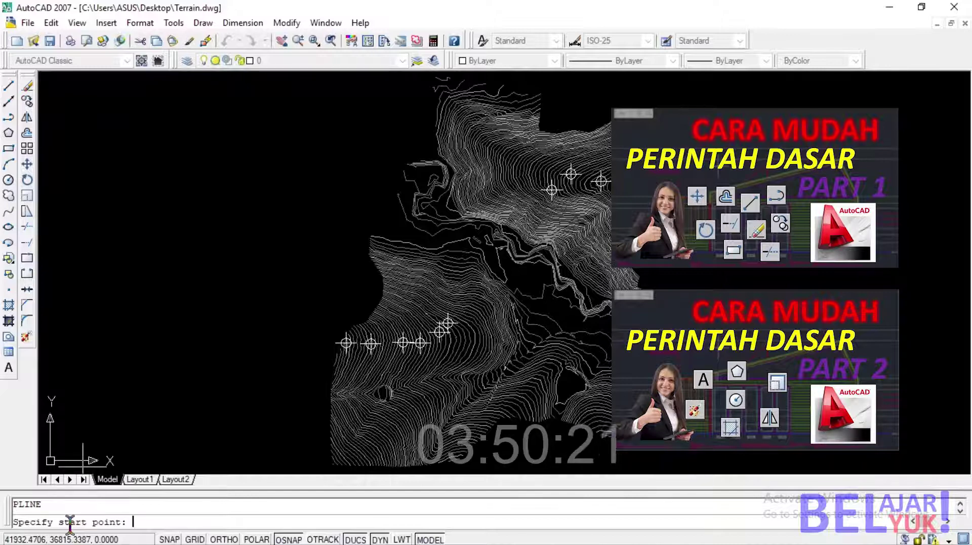
{"action": "right_click", "coordinate": [165, 521]}
{"action": "left_click", "coordinate": [205, 476]}
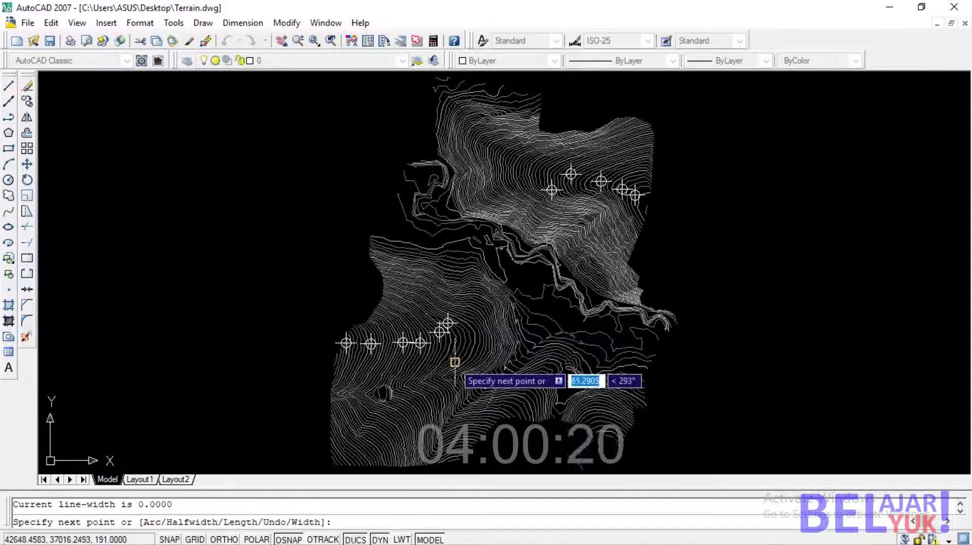
{"action": "scroll", "coordinate": [441, 349], "scroll_direction": "up", "scroll_amount": 5}
{"action": "scroll", "coordinate": [430, 338], "scroll_direction": "down", "scroll_amount": 7}
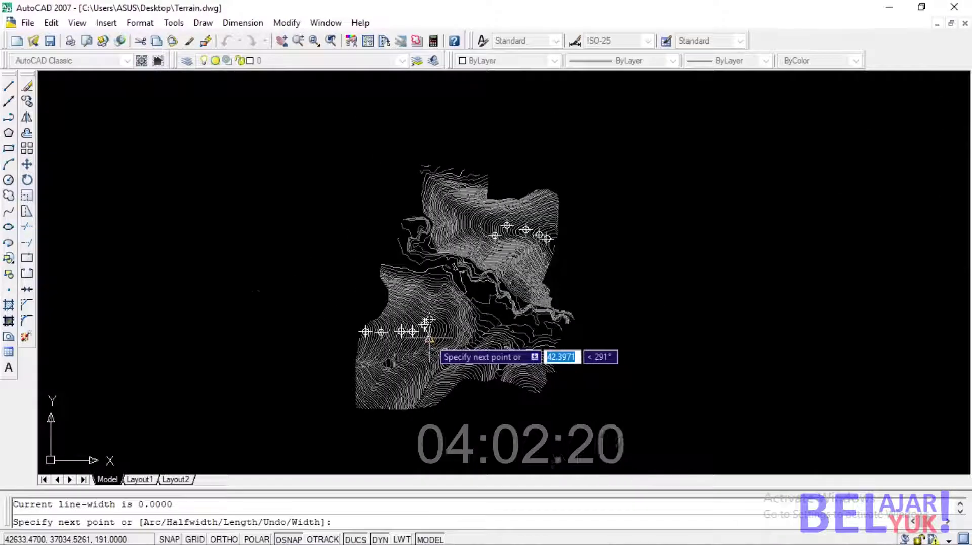
{"action": "scroll", "coordinate": [429, 339], "scroll_direction": "up", "scroll_amount": 4}
{"action": "key", "text": "Escape"}
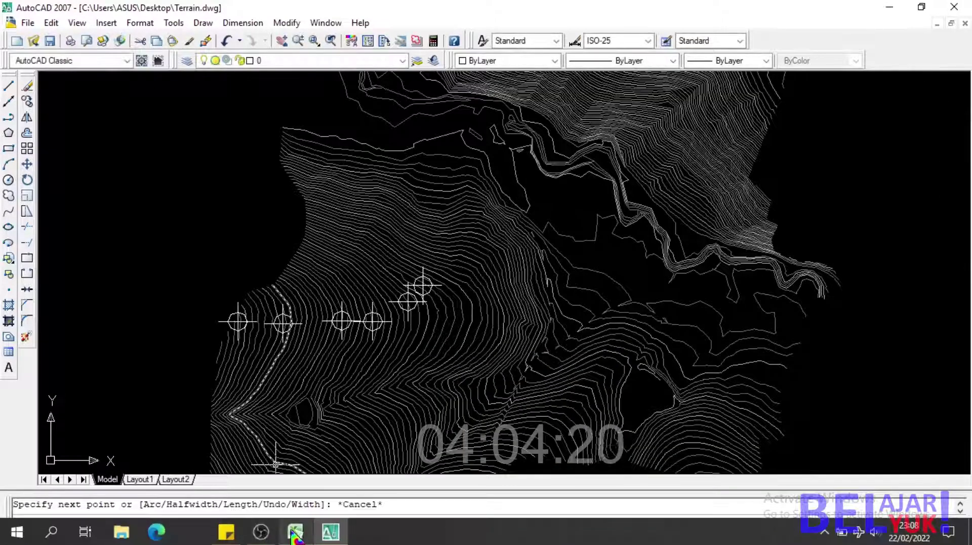
- Copy point 9's coordinates 42929,37364,217 from cell H11 in Excel
{"action": "left_click", "coordinate": [295, 531]}
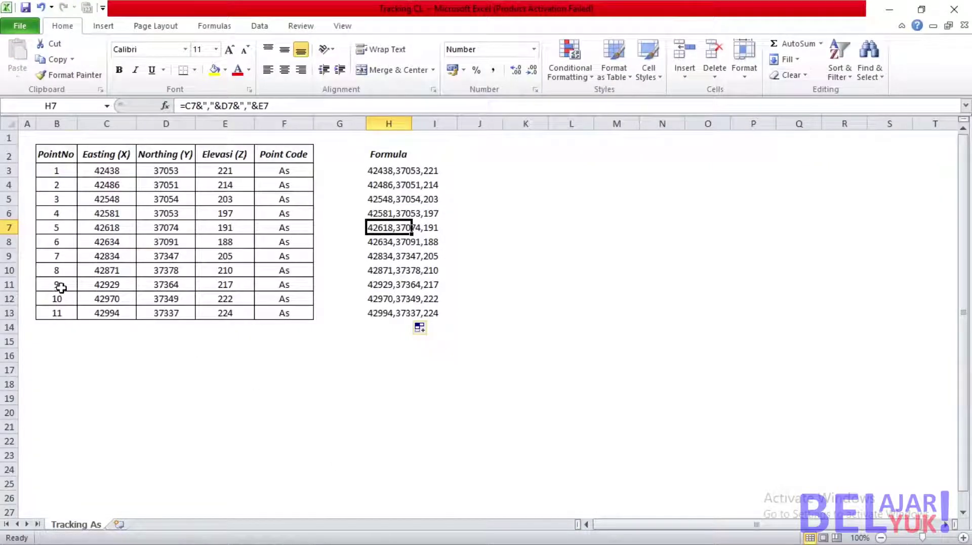
{"action": "mouse_move", "coordinate": [61, 287]}
{"action": "left_mouse_down"}
{"action": "mouse_move", "coordinate": [350, 271]}
{"action": "mouse_move", "coordinate": [388, 285]}
{"action": "left_mouse_up"}
{"action": "left_click", "coordinate": [388, 284]}
{"action": "right_click", "coordinate": [383, 284]}
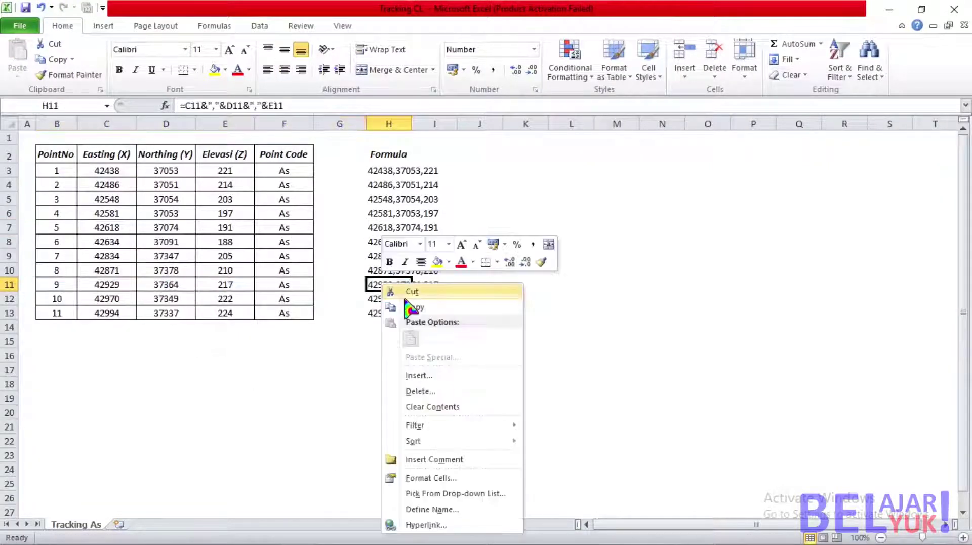
{"action": "left_click", "coordinate": [411, 307]}
{"action": "right_click", "coordinate": [386, 285]}
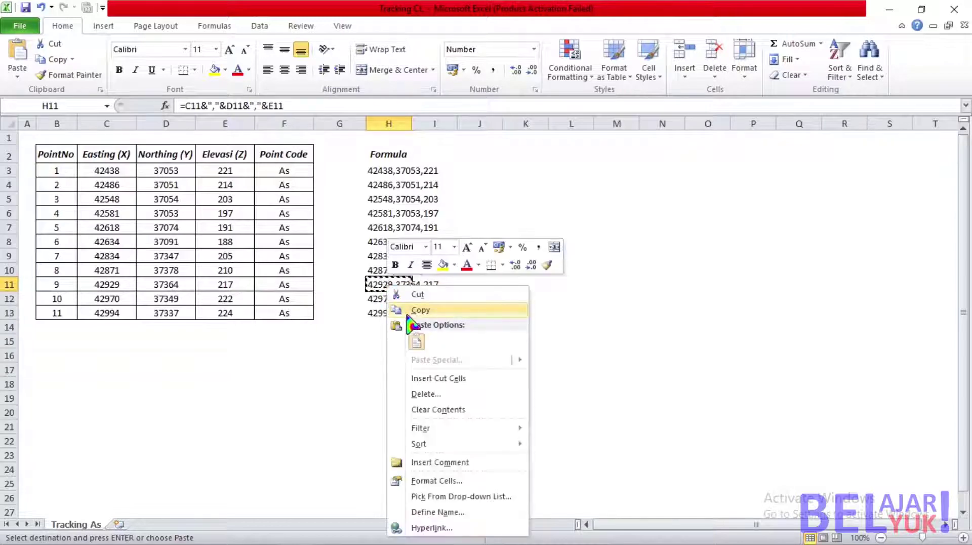
{"action": "left_click", "coordinate": [412, 308]}
- Start a polyline at point 9's pasted coordinates, add one vertex, then cancel
{"action": "left_click", "coordinate": [330, 531]}
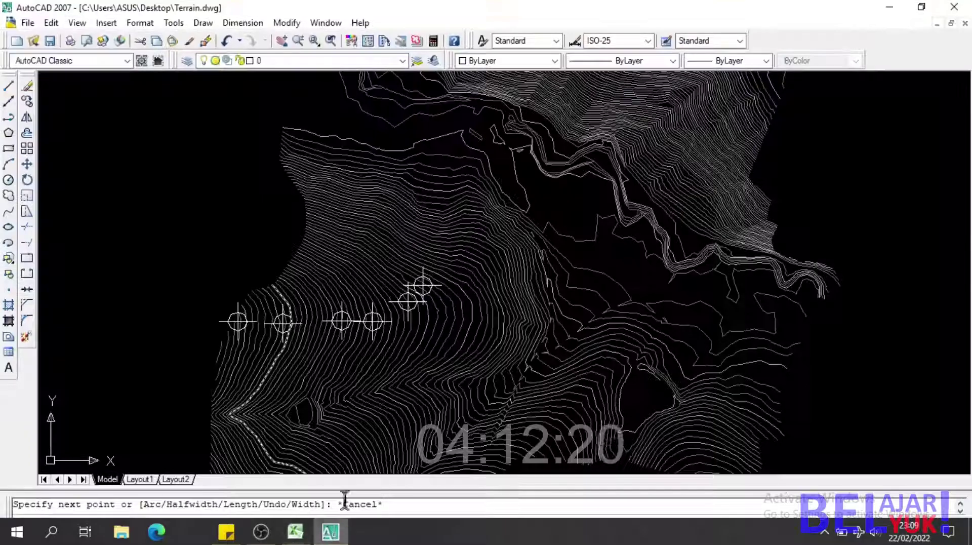
{"action": "scroll", "coordinate": [292, 382], "scroll_direction": "down", "scroll_amount": 5}
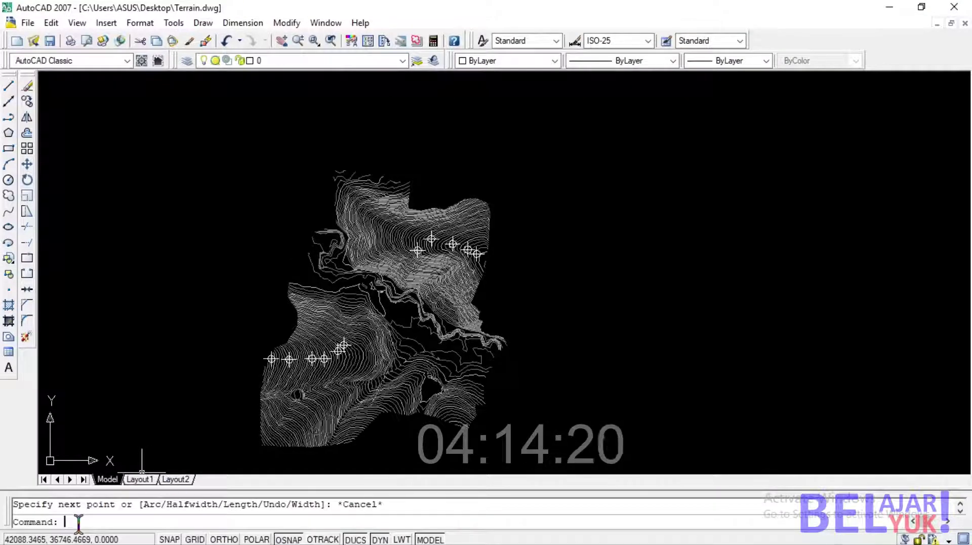
{"action": "type", "text": "pl"}
{"action": "key", "text": "Return"}
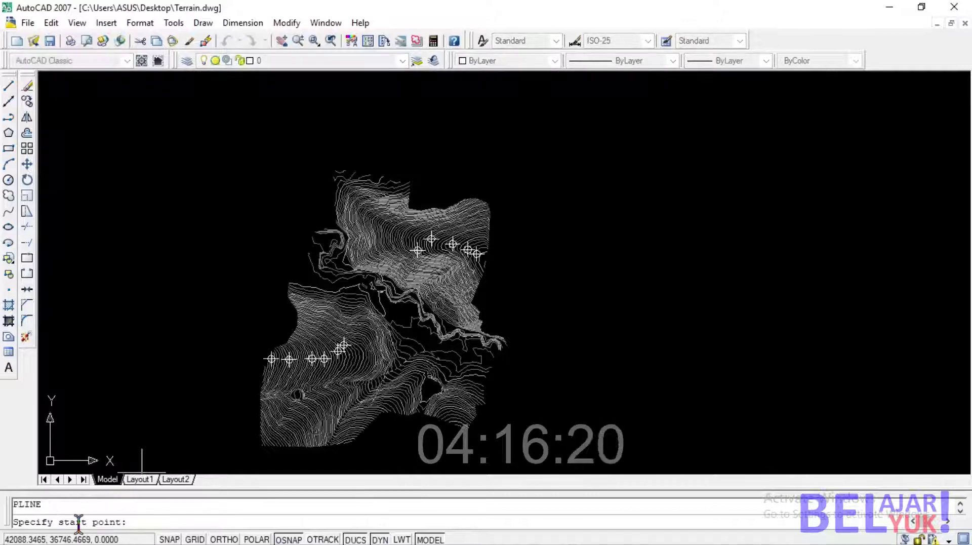
{"action": "right_click", "coordinate": [133, 522]}
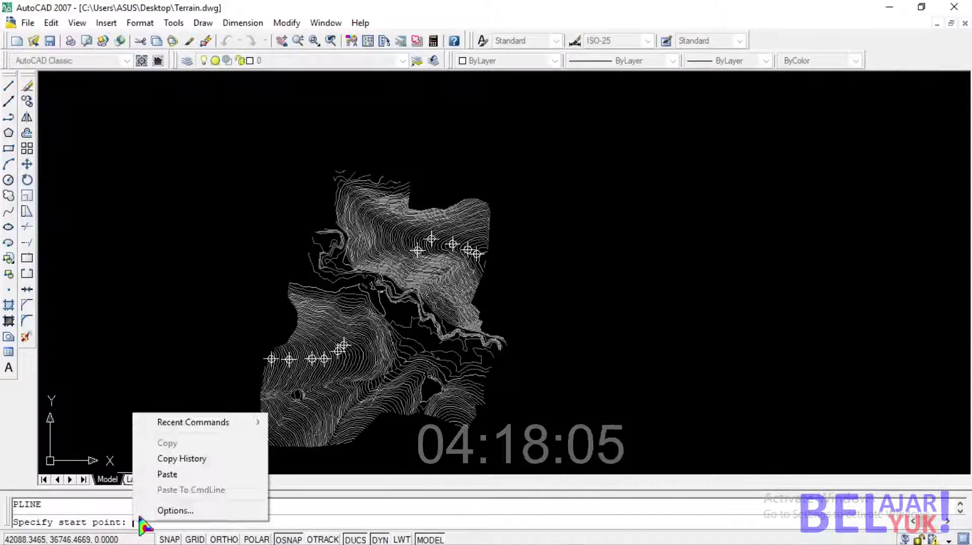
{"action": "left_click", "coordinate": [163, 473]}
{"action": "scroll", "coordinate": [412, 225], "scroll_direction": "up", "scroll_amount": 2}
{"action": "scroll", "coordinate": [445, 304], "scroll_direction": "down", "scroll_amount": 2}
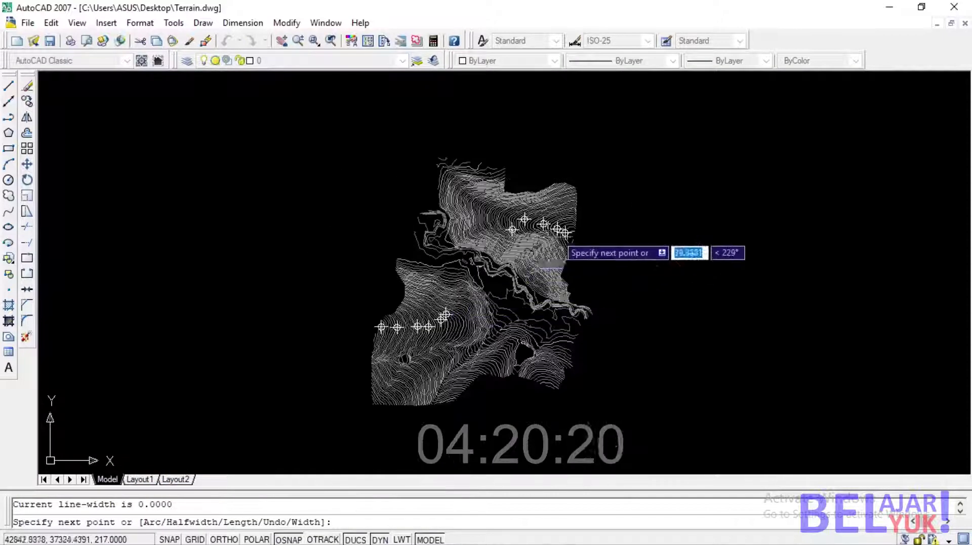
{"action": "scroll", "coordinate": [560, 239], "scroll_direction": "up", "scroll_amount": 3}
{"action": "left_click", "coordinate": [640, 152]}
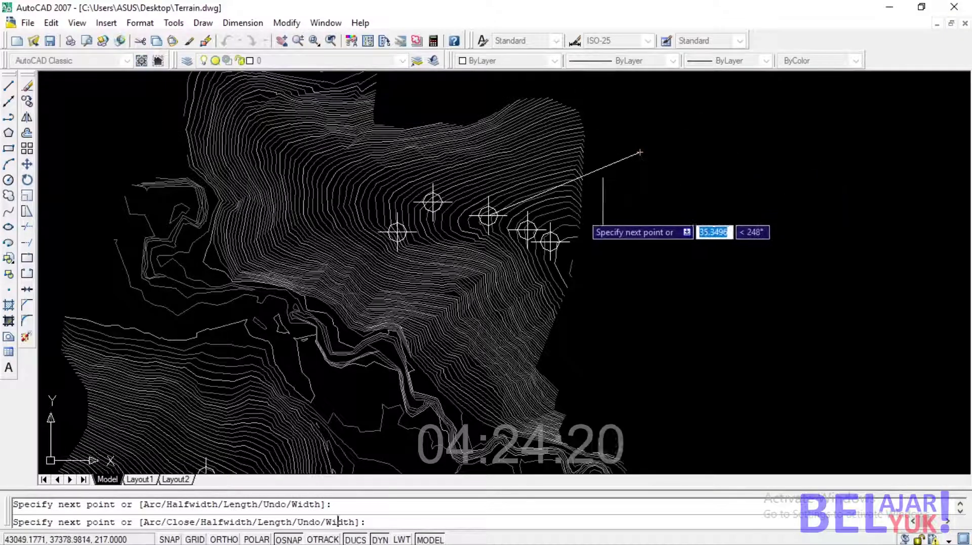
{"action": "key", "text": "Escape"}
- Change the tracking point at point 9's location to Red
{"action": "left_click", "coordinate": [488, 214]}
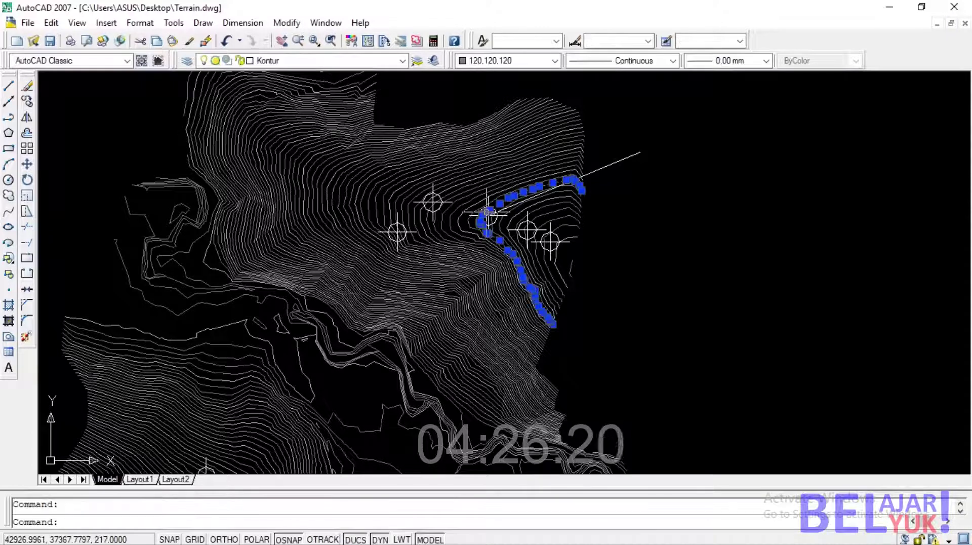
{"action": "key", "text": "Escape"}
{"action": "left_click", "coordinate": [487, 212]}
{"action": "left_click", "coordinate": [497, 60]}
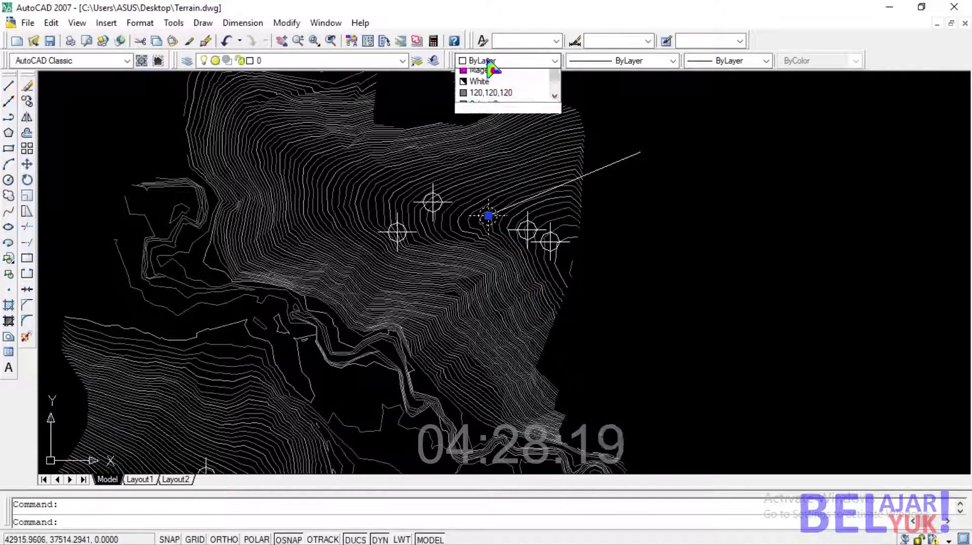
{"action": "left_click", "coordinate": [485, 94]}
{"action": "key", "text": "Escape"}
- Select the stray polyline to remove it, then reselect the red point for its context menu
{"action": "left_click", "coordinate": [639, 152]}
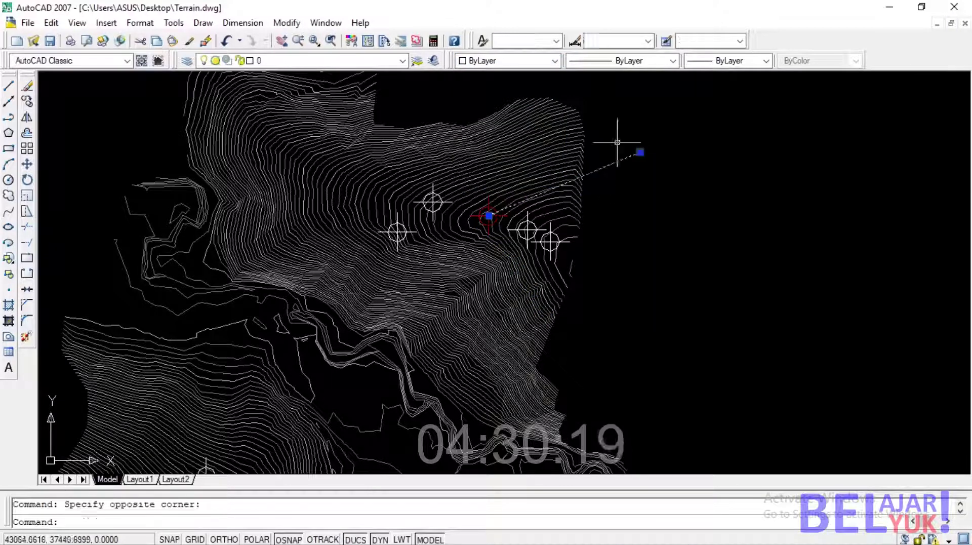
{"action": "left_click", "coordinate": [549, 264]}
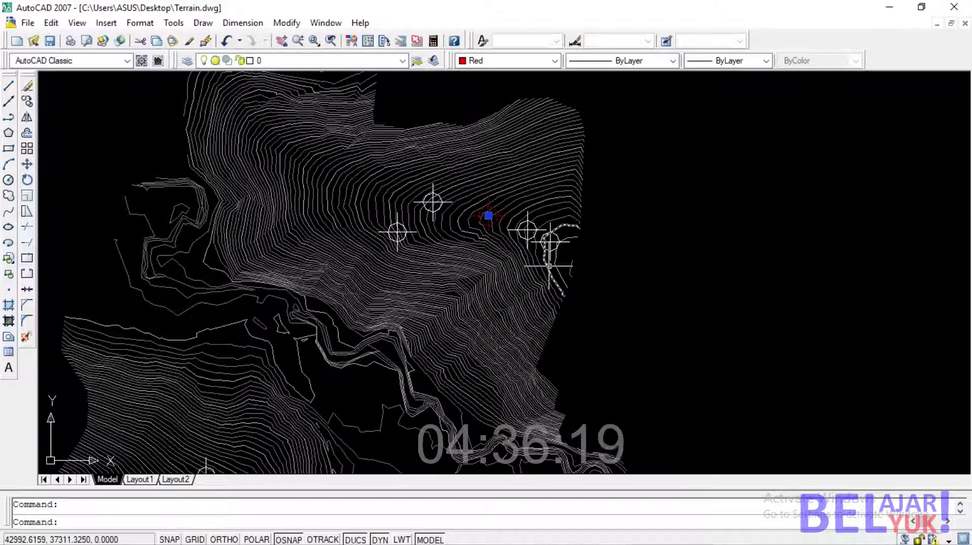
{"action": "left_click", "coordinate": [511, 274]}
{"action": "key", "text": "Escape"}
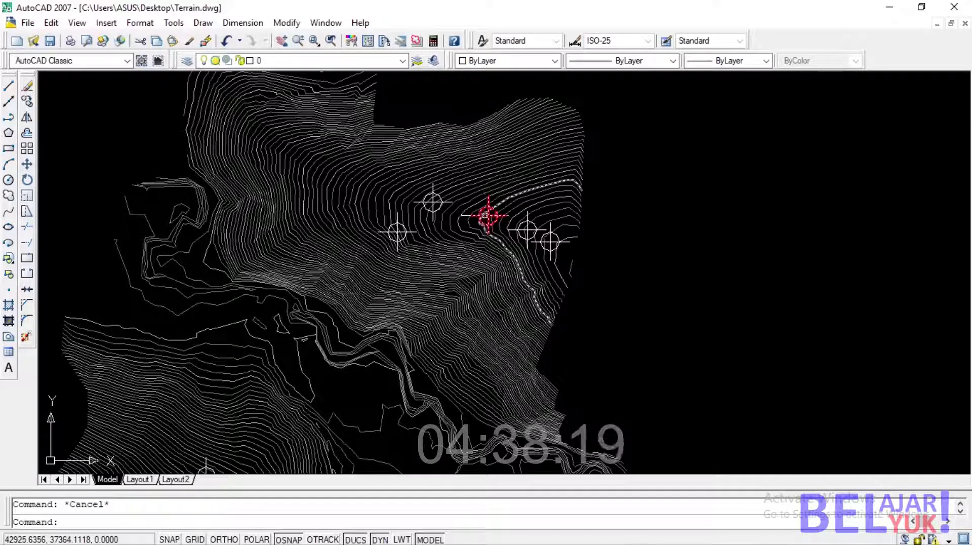
{"action": "left_click", "coordinate": [487, 215]}
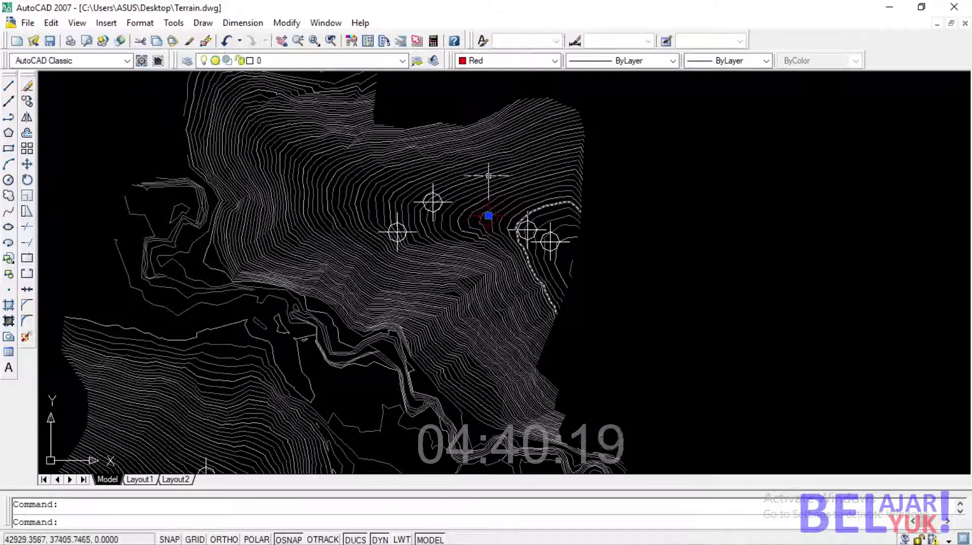
{"action": "right_click", "coordinate": [628, 205]}
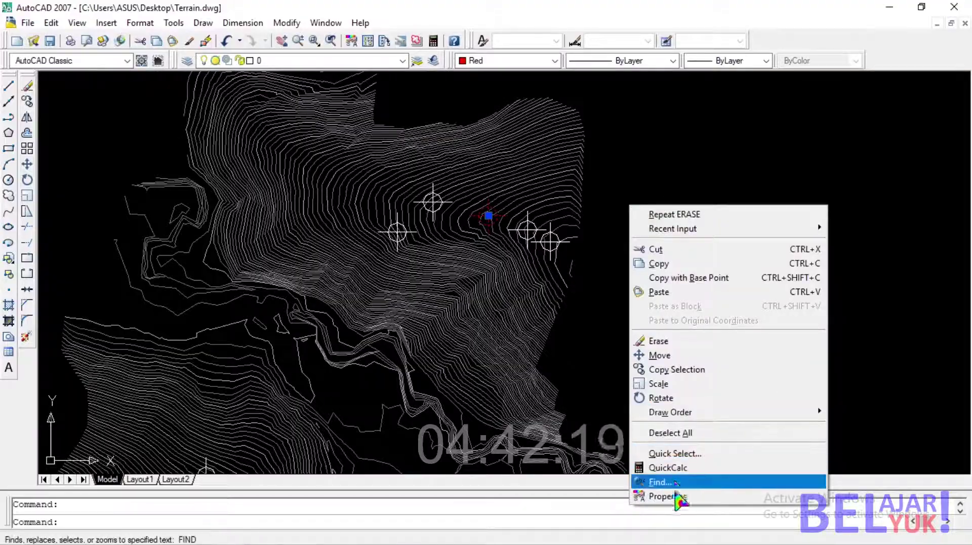
- Copy the red point's Position X 42929 from Properties into Excel cell C16
{"action": "left_click", "coordinate": [677, 496]}
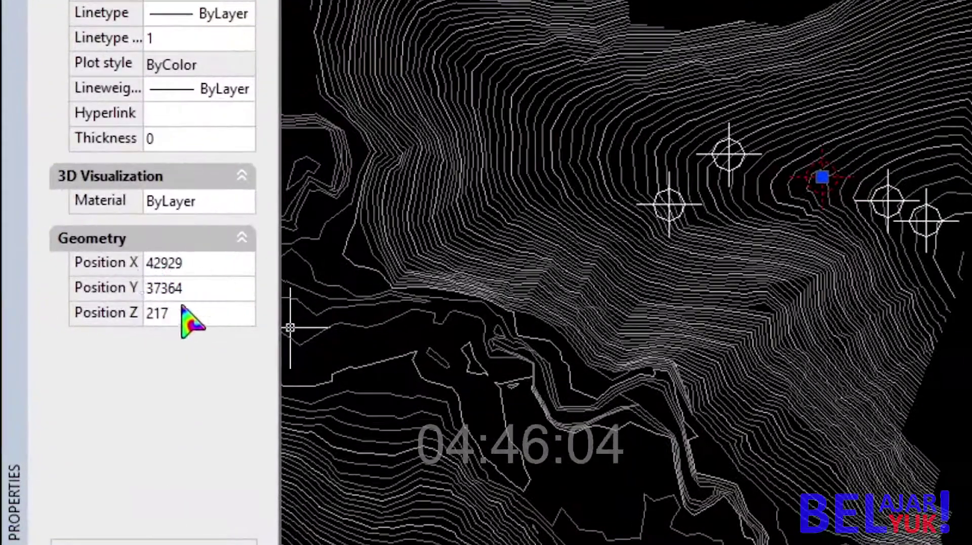
{"action": "left_click", "coordinate": [116, 267]}
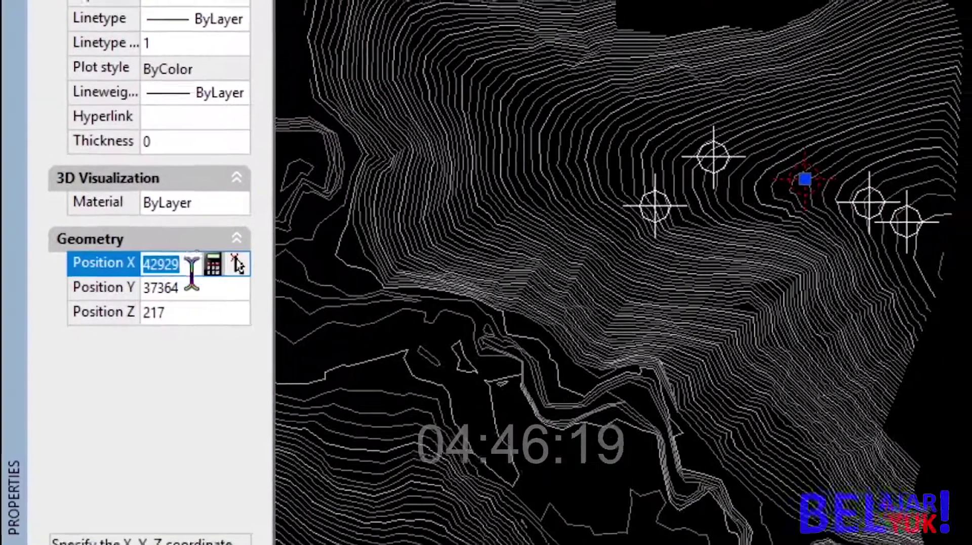
{"action": "left_click", "coordinate": [103, 282]}
{"action": "left_click", "coordinate": [104, 297]}
{"action": "left_click", "coordinate": [123, 267]}
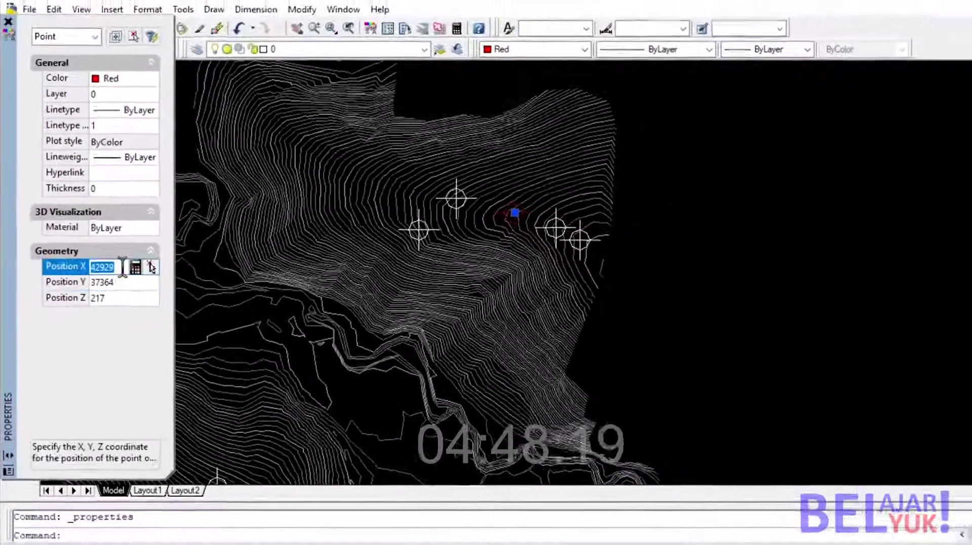
{"action": "left_click", "coordinate": [106, 267]}
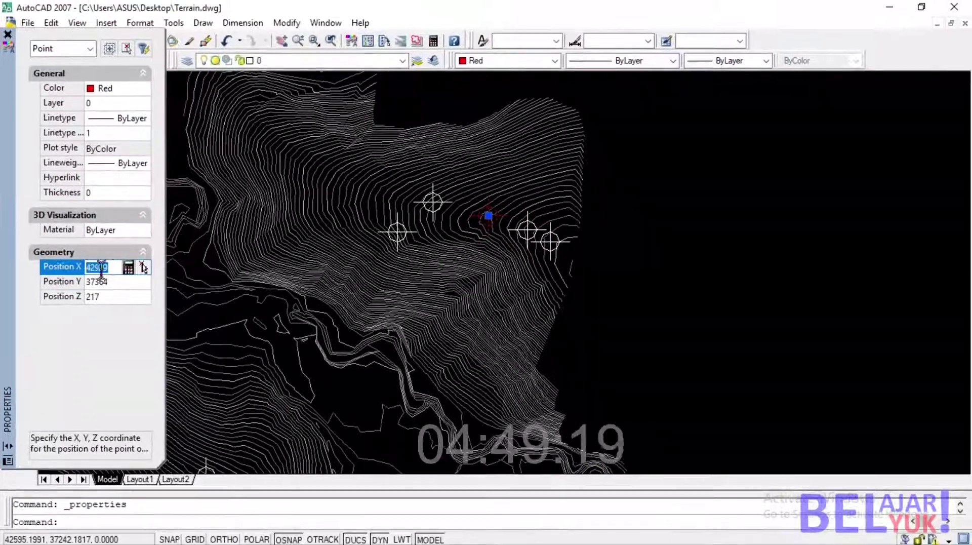
{"action": "right_click", "coordinate": [101, 268]}
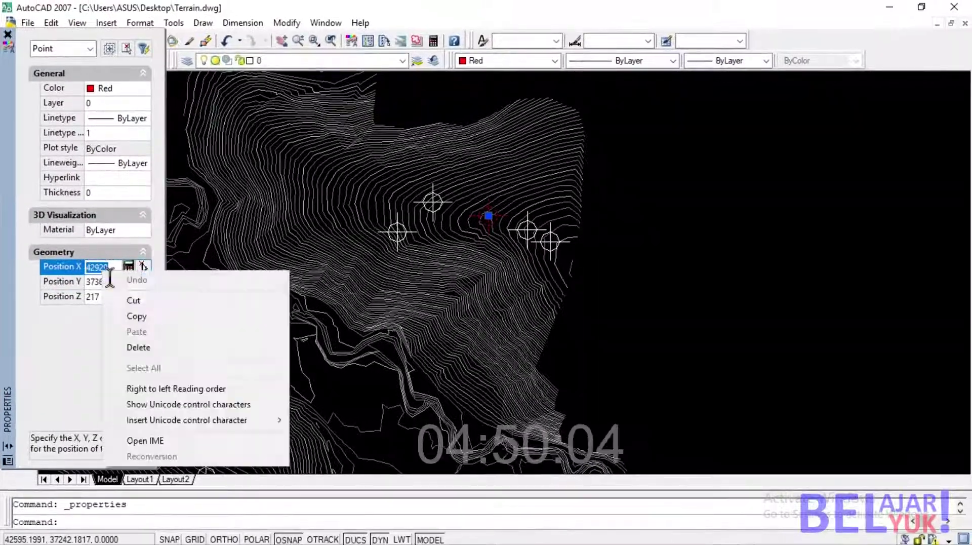
{"action": "left_click", "coordinate": [137, 314]}
{"action": "left_click", "coordinate": [261, 532]}
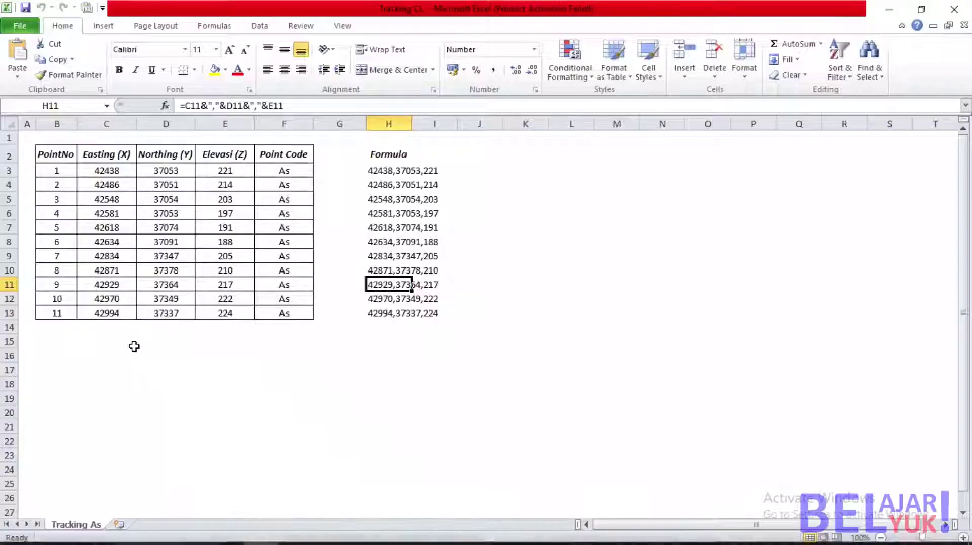
{"action": "right_click", "coordinate": [107, 354]}
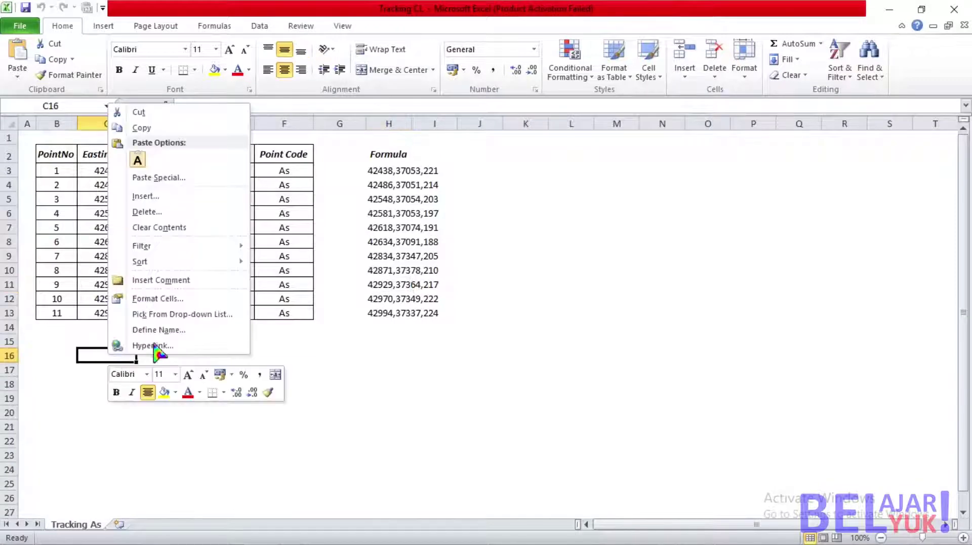
{"action": "left_click", "coordinate": [135, 160]}
- Copy the point's Position Y 37364 into Excel cell D16
{"action": "left_click", "coordinate": [226, 531]}
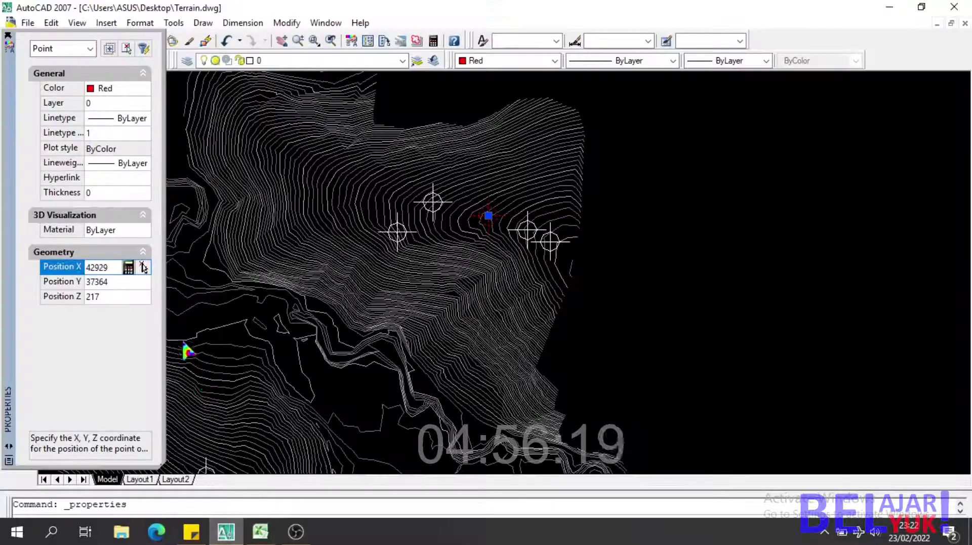
{"action": "left_click", "coordinate": [112, 282]}
{"action": "right_click", "coordinate": [113, 282]}
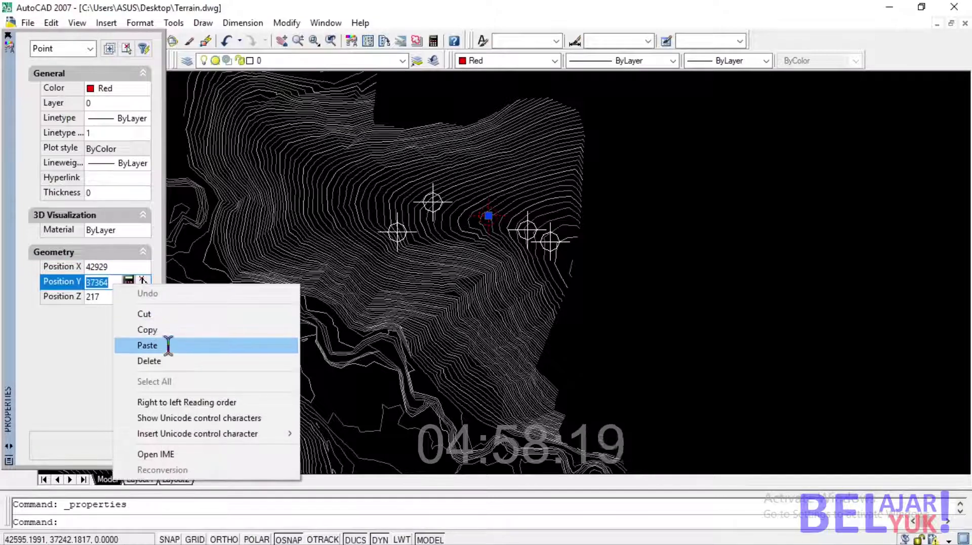
{"action": "left_click", "coordinate": [162, 329]}
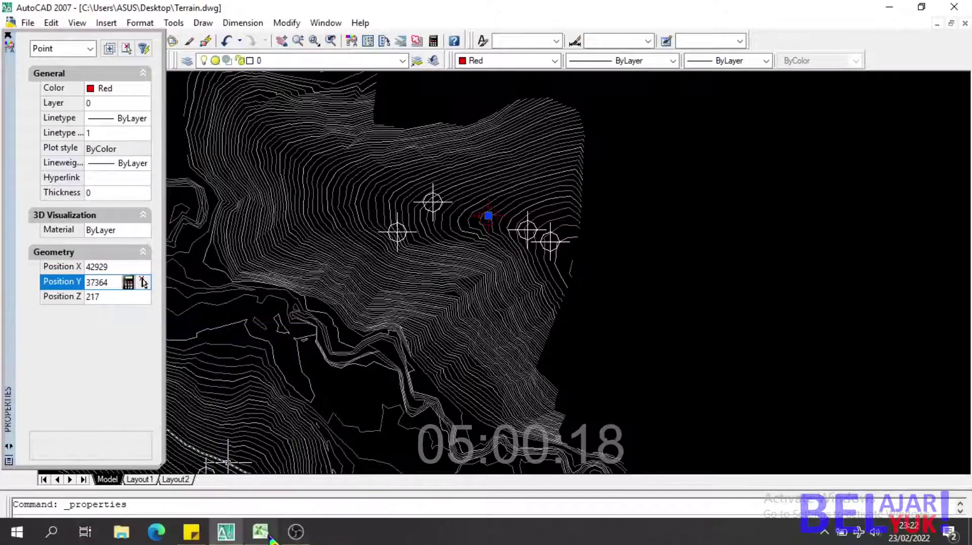
{"action": "left_click", "coordinate": [260, 532]}
{"action": "left_click", "coordinate": [174, 354]}
{"action": "right_click", "coordinate": [174, 355]}
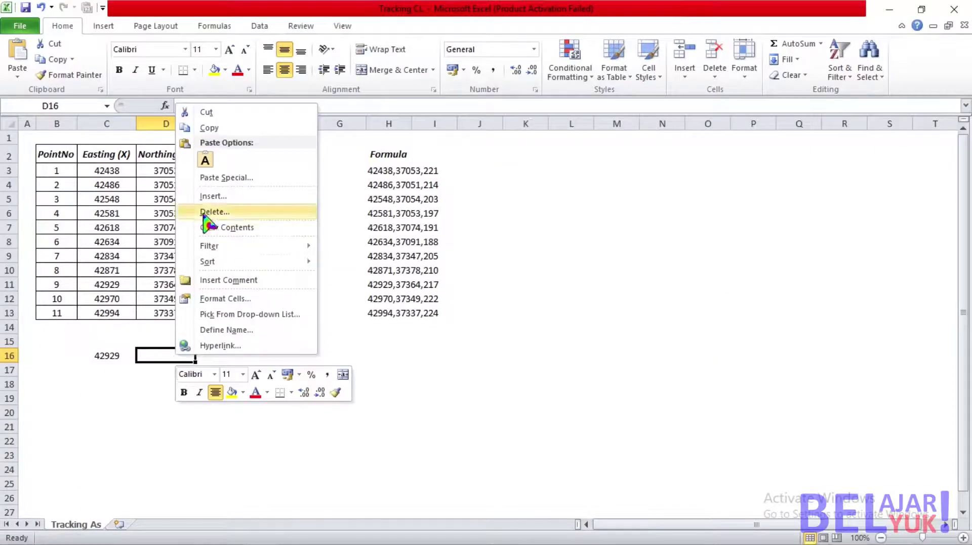
{"action": "left_click", "coordinate": [203, 158]}
- Copy the point's Position Z 217 and bring Excel forward
{"action": "left_click", "coordinate": [226, 532]}
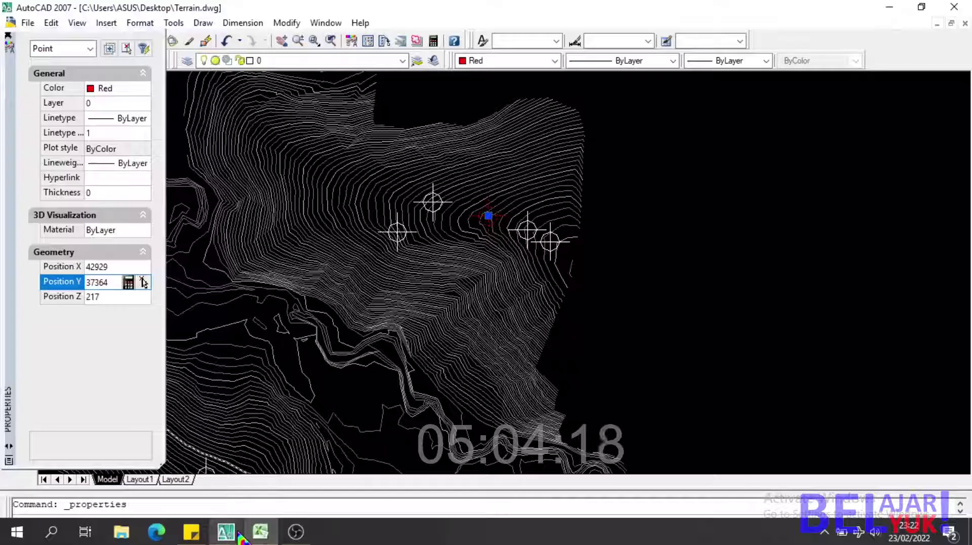
{"action": "left_click", "coordinate": [113, 297]}
{"action": "right_click", "coordinate": [113, 297]}
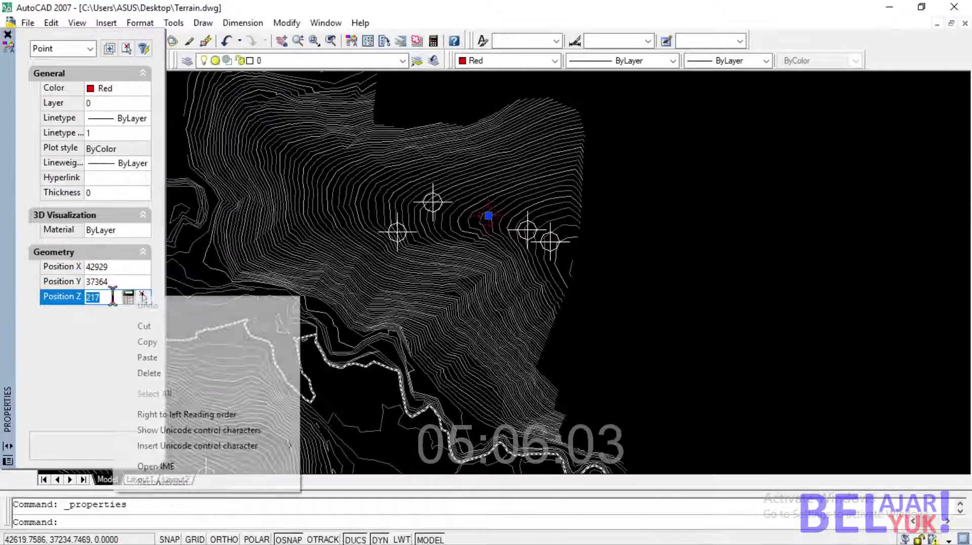
{"action": "left_click", "coordinate": [147, 341]}
{"action": "left_click", "coordinate": [260, 531]}
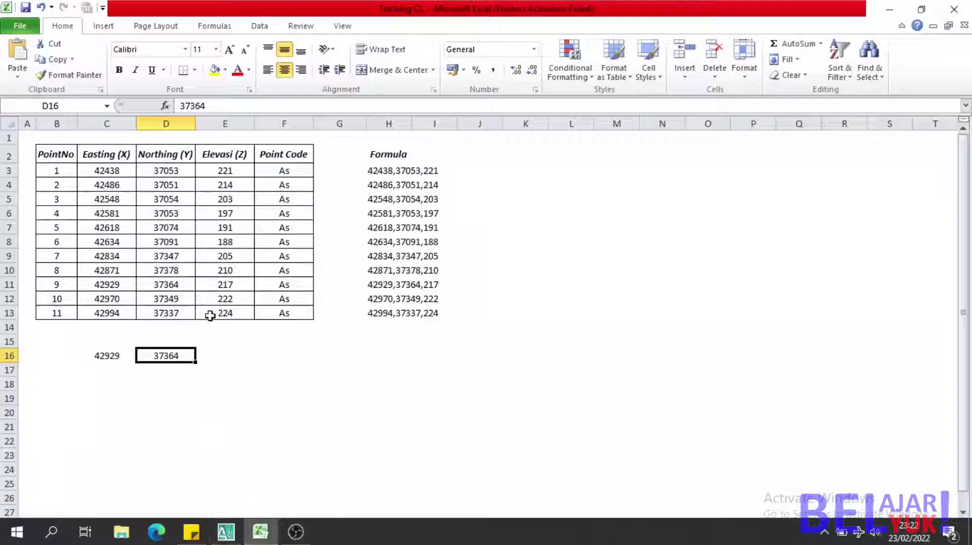
- Paste the elevation 217 into cell E16
{"action": "right_click", "coordinate": [226, 355]}
{"action": "left_click", "coordinate": [260, 161]}
{"action": "left_click", "coordinate": [226, 426]}
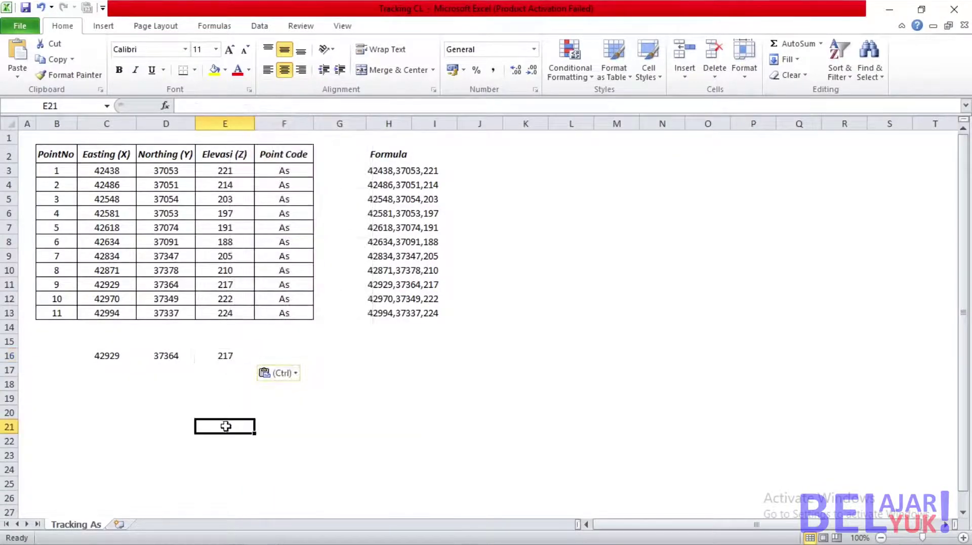
- Copy point 9's table coordinates from C11:E11 into row 15 and select C15:C16 to compare
{"action": "left_click_drag", "start_coordinate": [99, 285], "coordinate": [210, 283]}
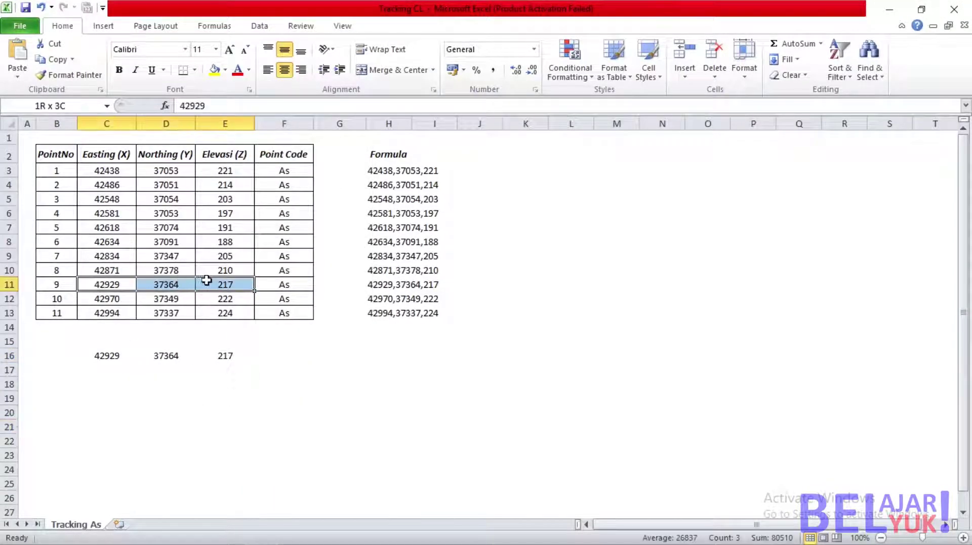
{"action": "right_click", "coordinate": [210, 284]}
{"action": "left_click", "coordinate": [242, 306]}
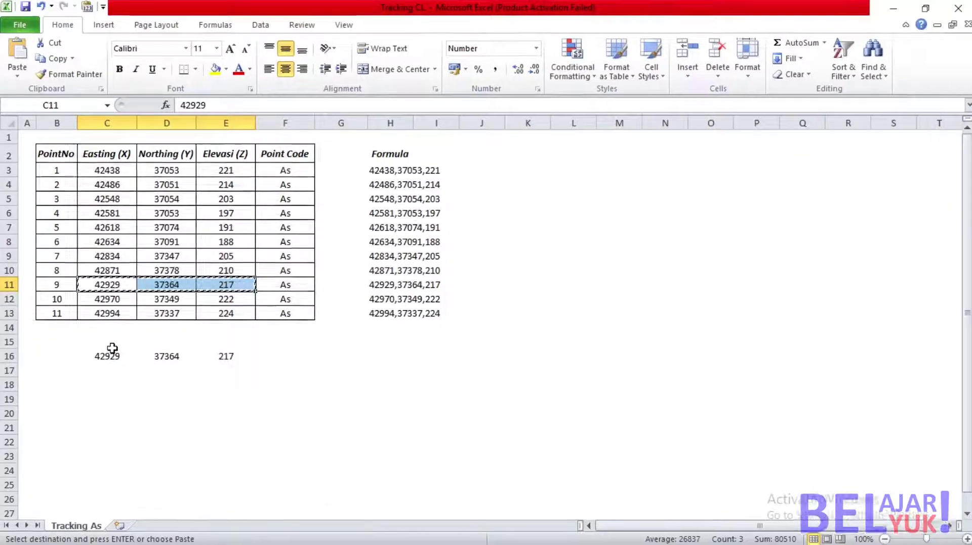
{"action": "right_click", "coordinate": [109, 341]}
{"action": "left_click", "coordinate": [142, 148]}
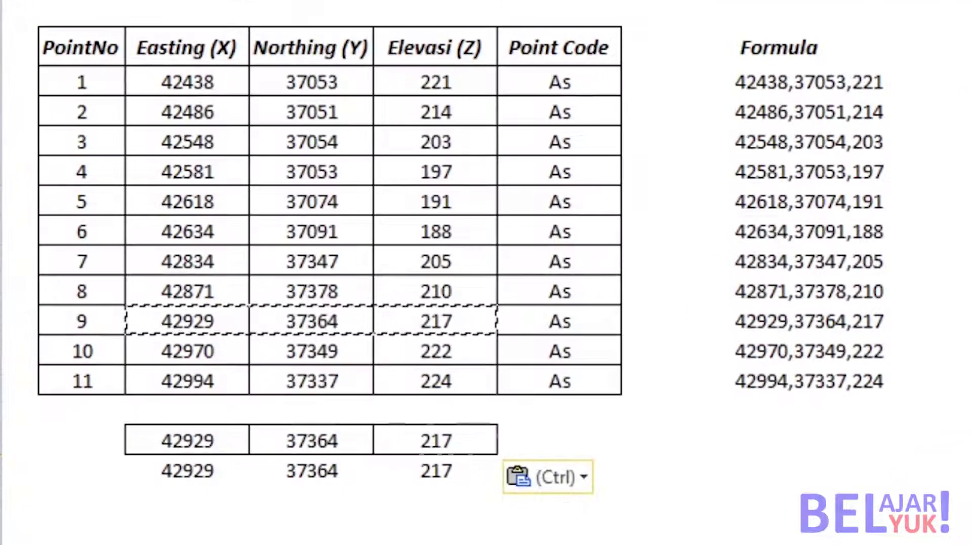
{"action": "left_click_drag", "start_coordinate": [185, 439], "coordinate": [193, 459]}
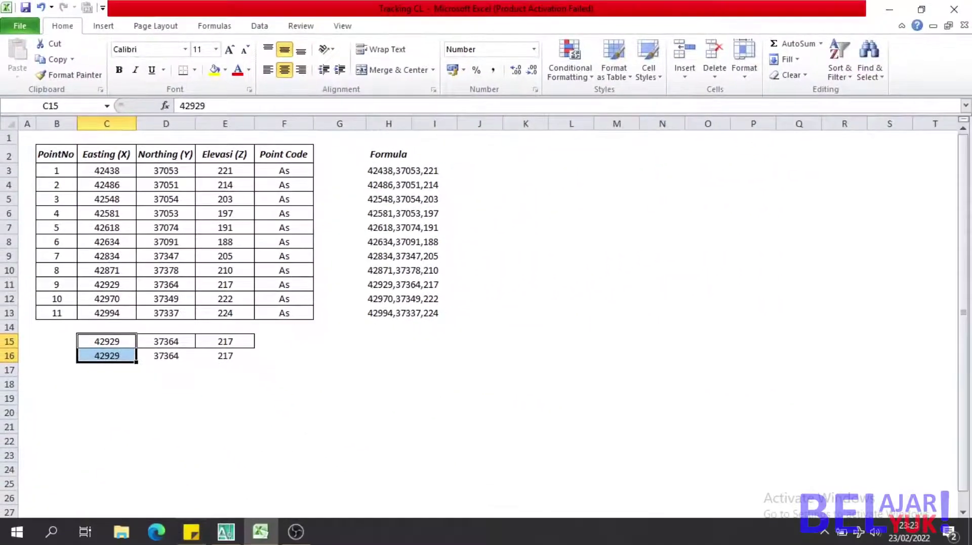
{"action": "left_click", "coordinate": [226, 531]}
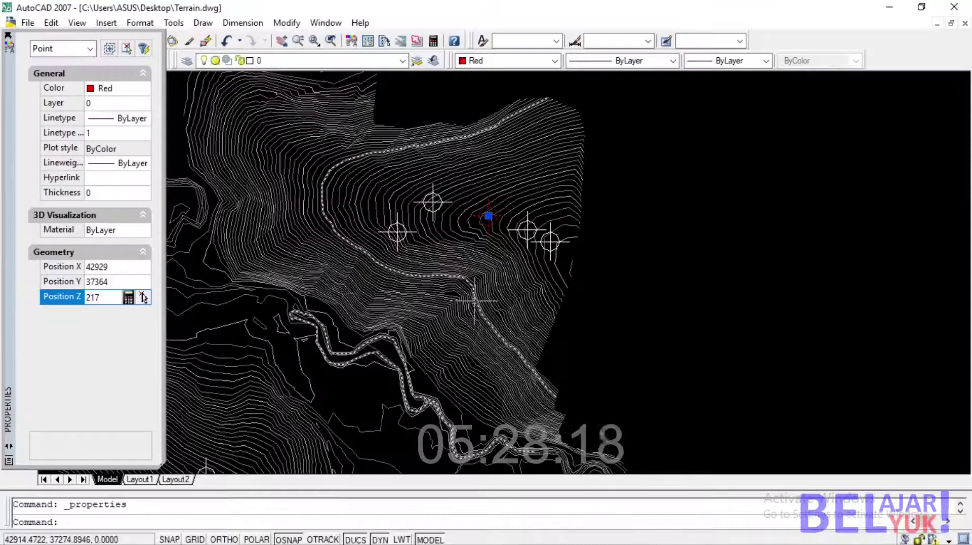
- Deselect the point, close the Properties palette, and zoom out to all eleven tracking points
{"action": "key", "text": "Escape"}
{"action": "key", "text": "ctrl+1"}
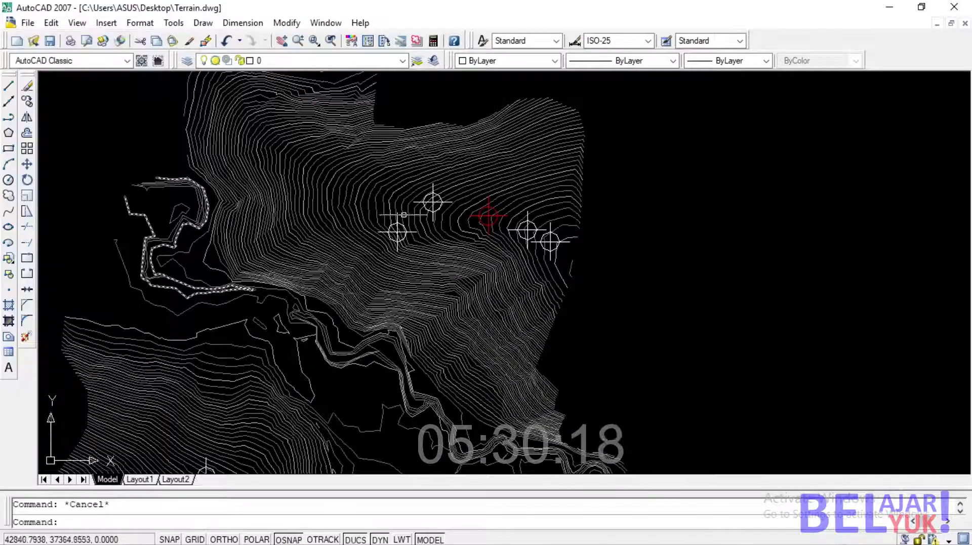
{"action": "scroll", "coordinate": [524, 198], "scroll_direction": "down", "scroll_amount": 2}
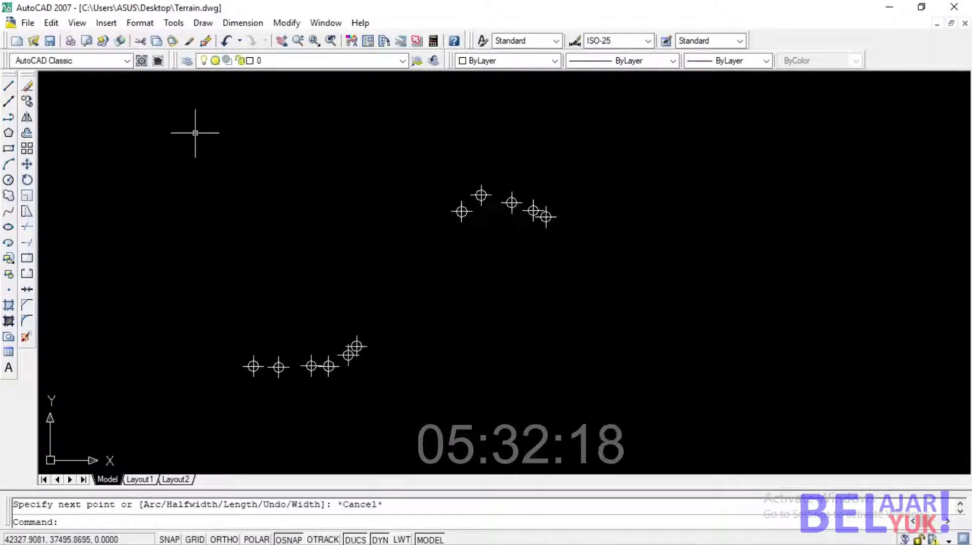